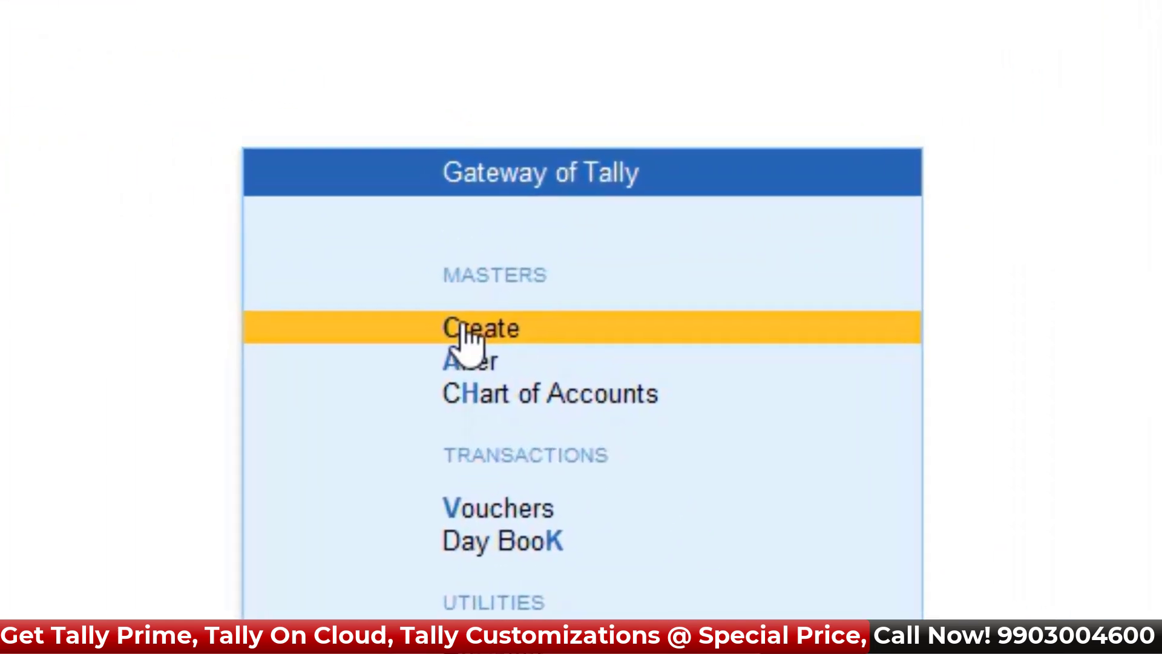
# Start a new ledger named "Tcs on Purchase" and place it under the Duties & Taxes group
pyautogui.click(732, 219)
pyautogui.press('Down')
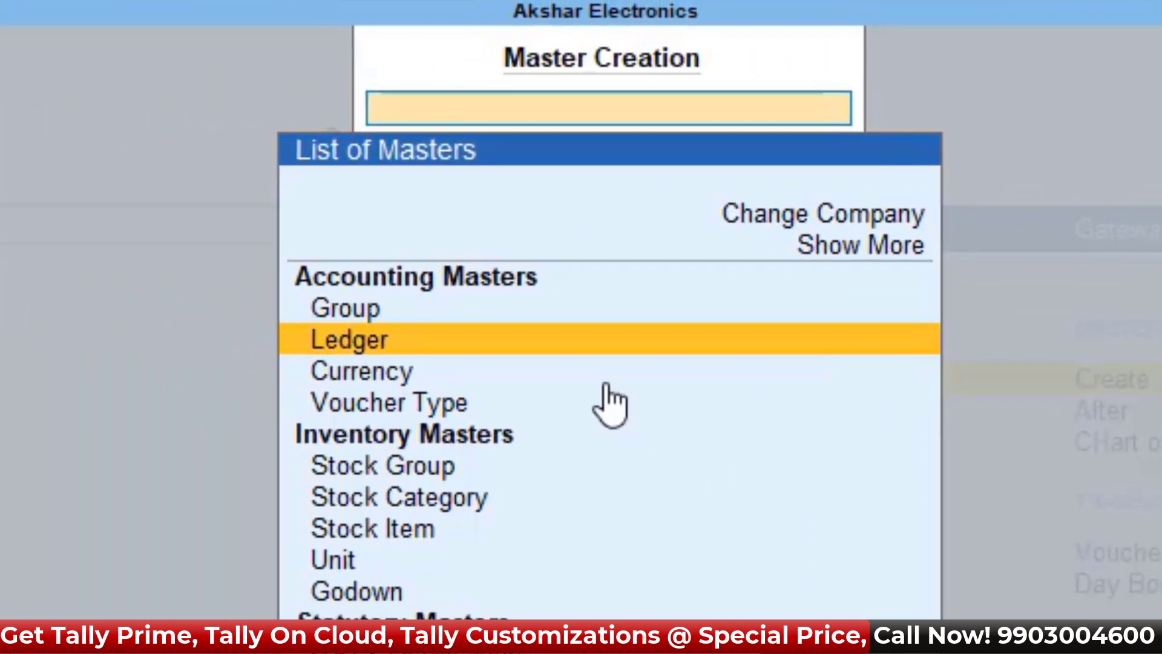
pyautogui.press('Return')
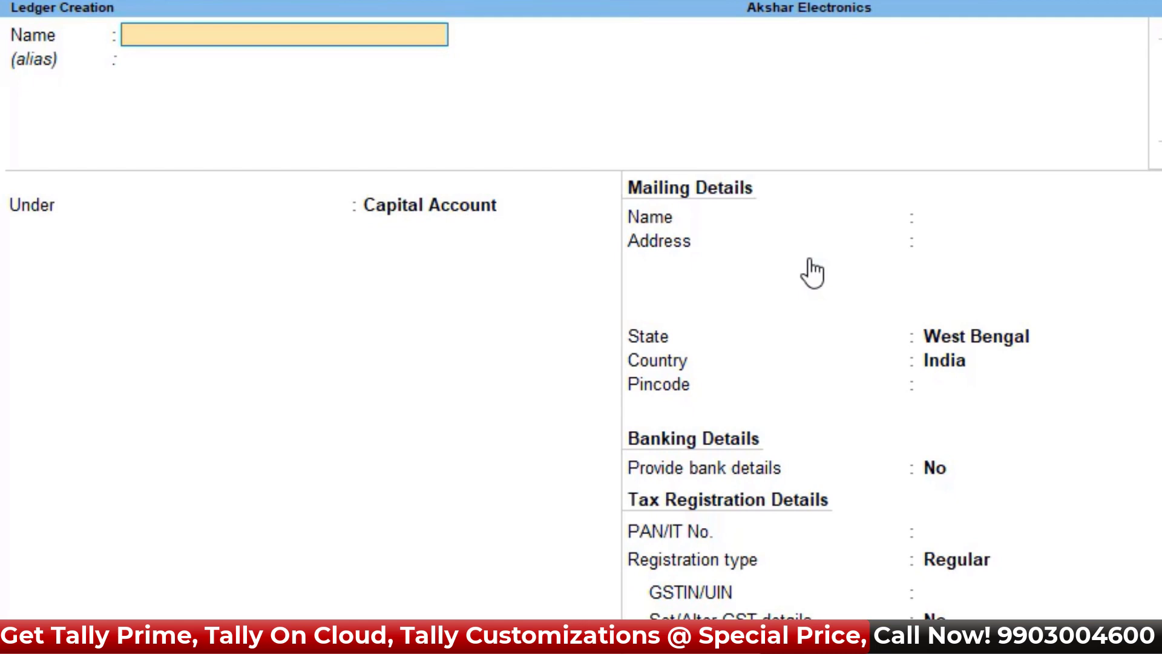
pyautogui.write('Tcs on Purc')
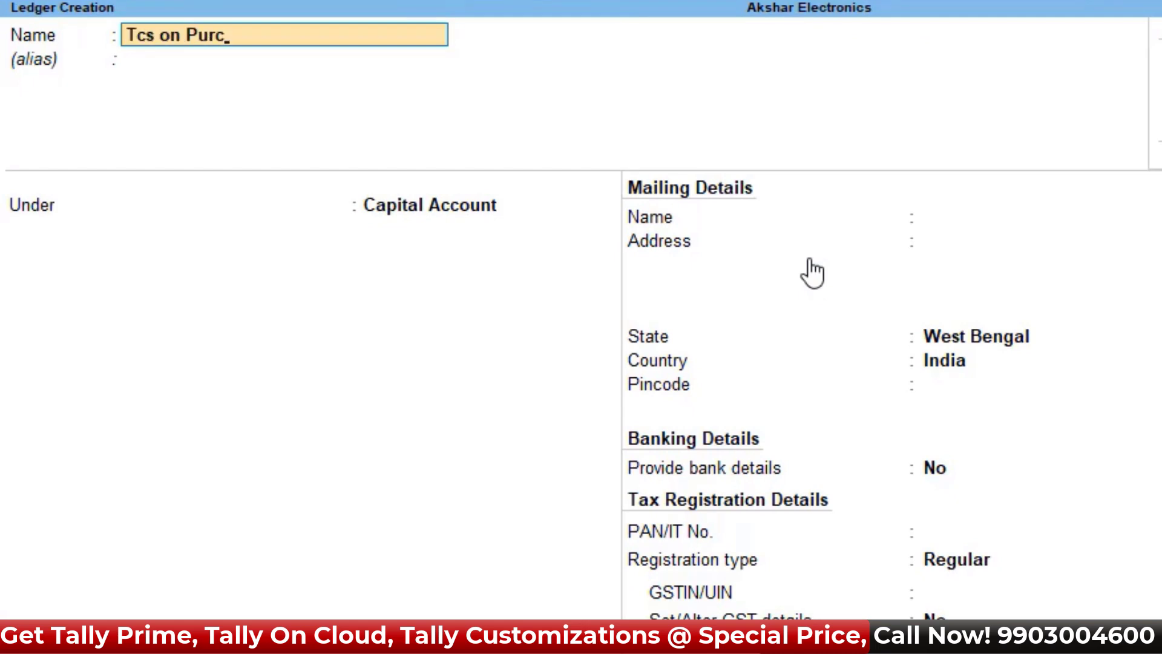
pyautogui.press('BackSpace')
pyautogui.write('chase')
pyautogui.press('Return')
pyautogui.press('Return')
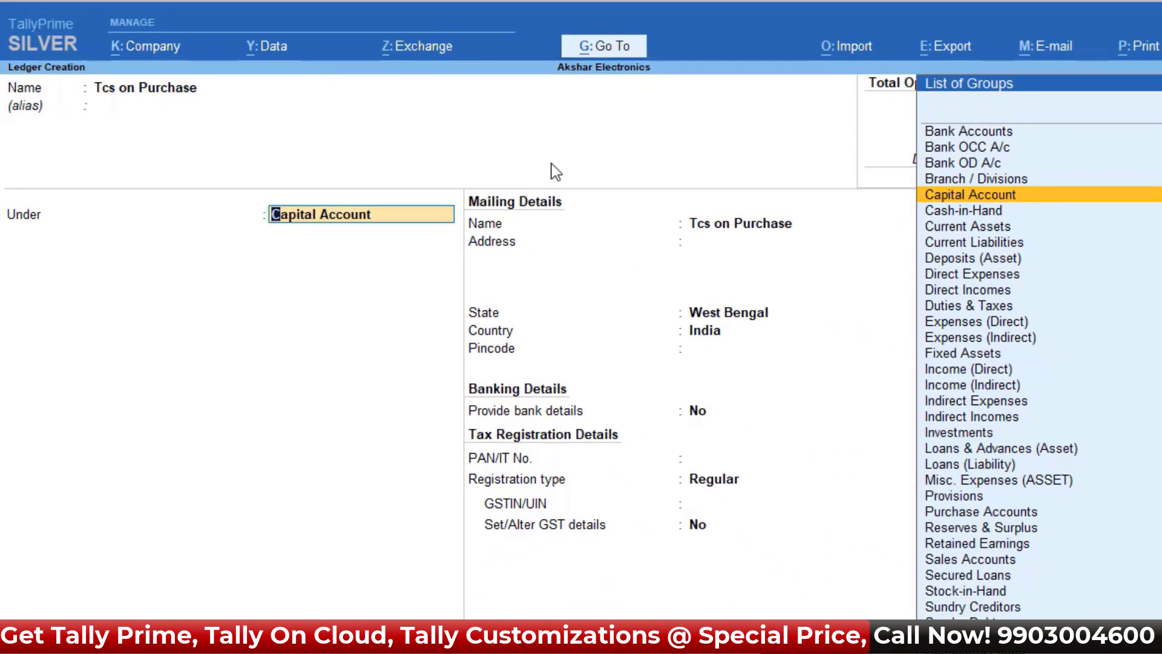
pyautogui.write('Dut')
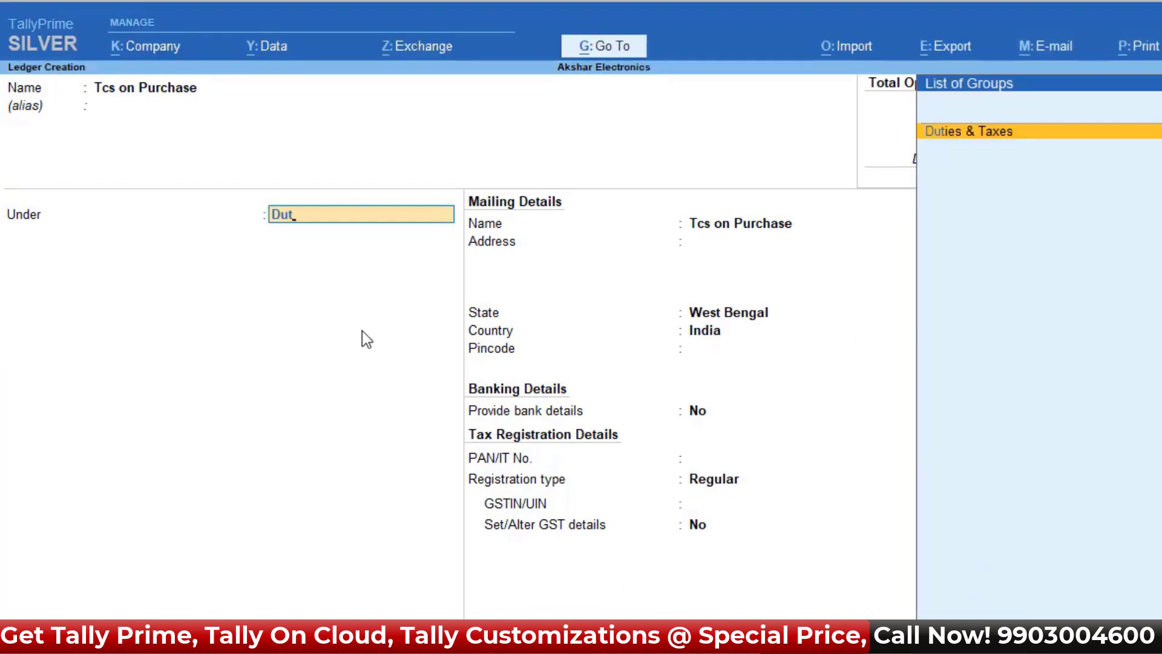
pyautogui.press('Return')
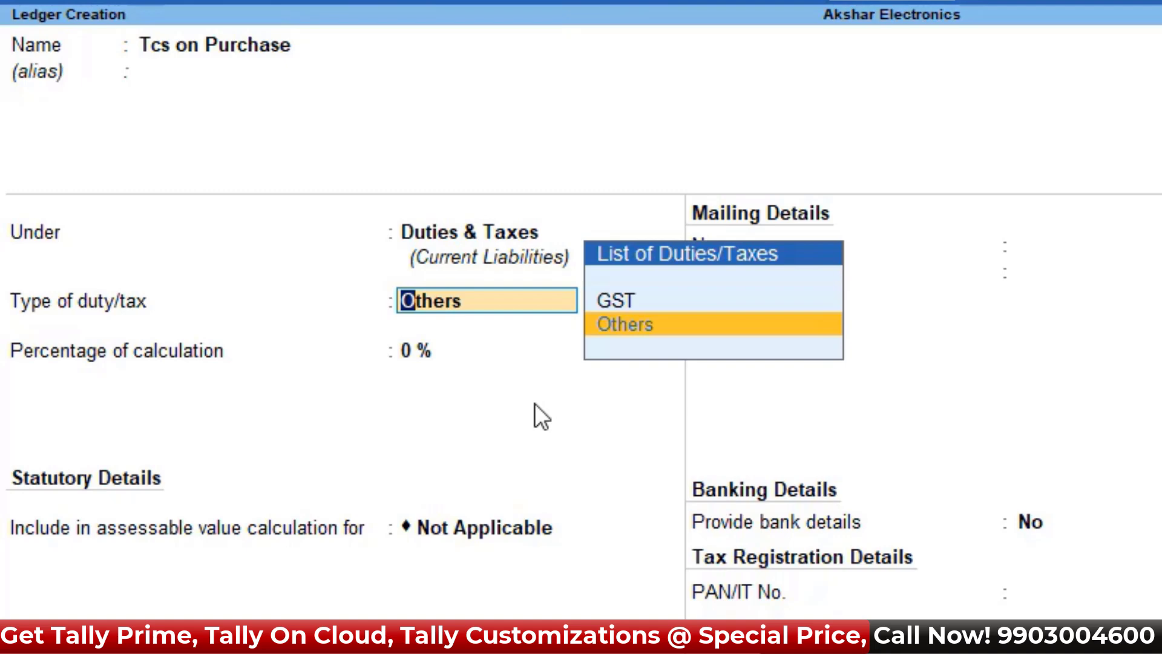
# Set Show more configurations to Yes in the ledger configuration, review the Tax Details options and return to the ledger
pyautogui.press('F12')
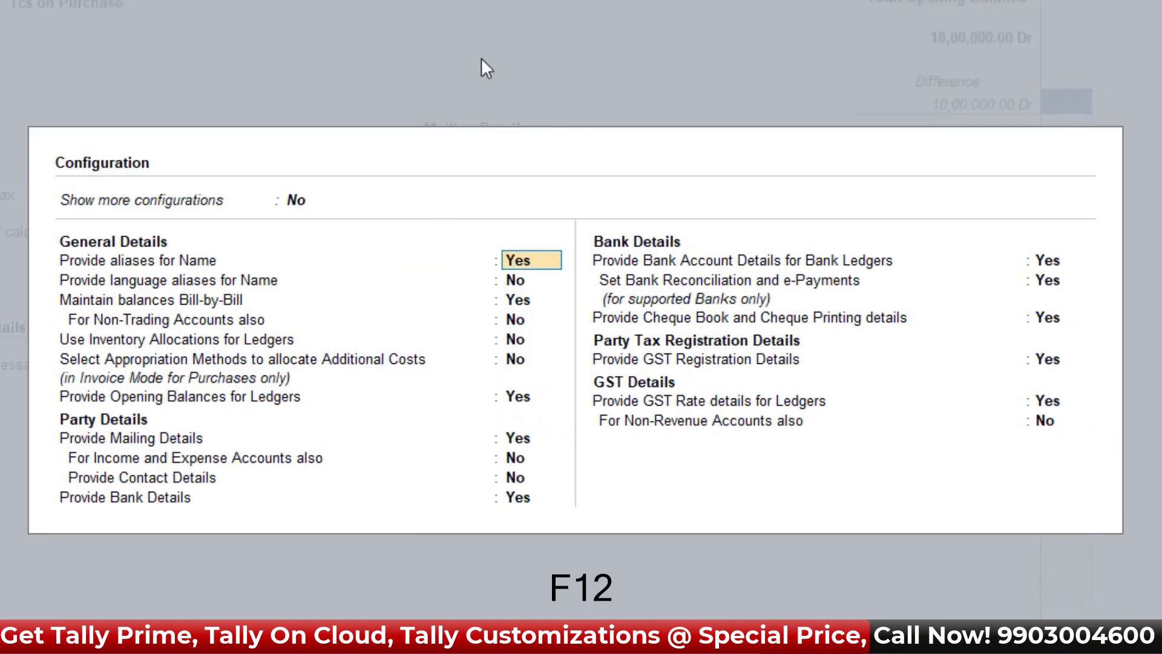
pyautogui.click(296, 200)
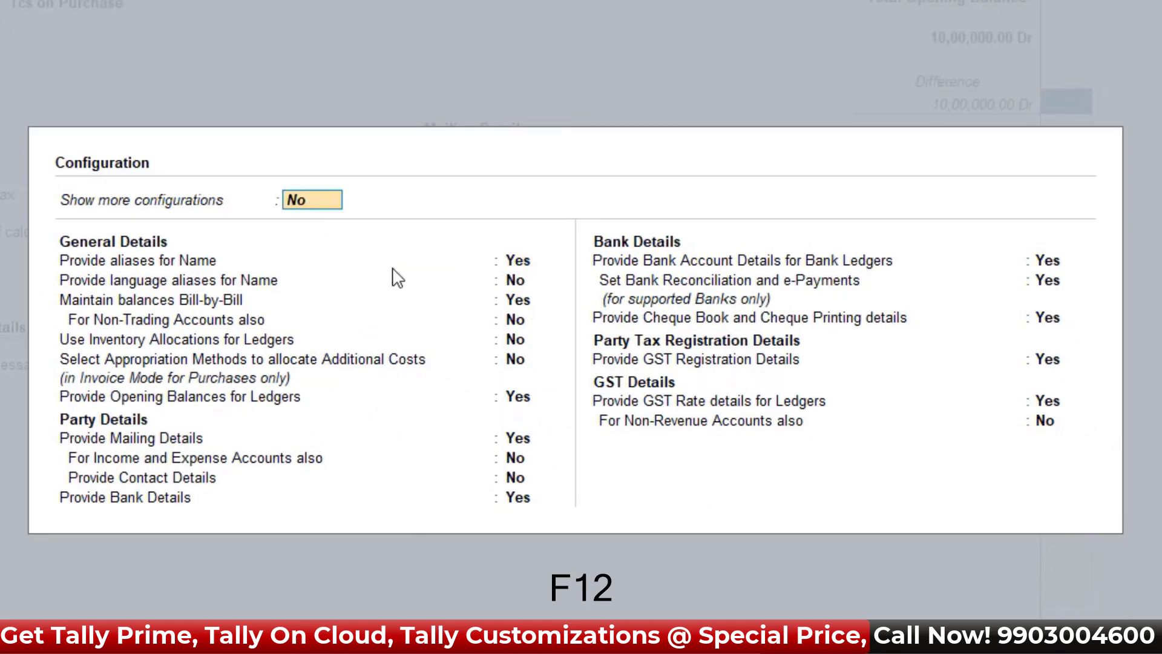
pyautogui.write('ye')
pyautogui.press('Return')
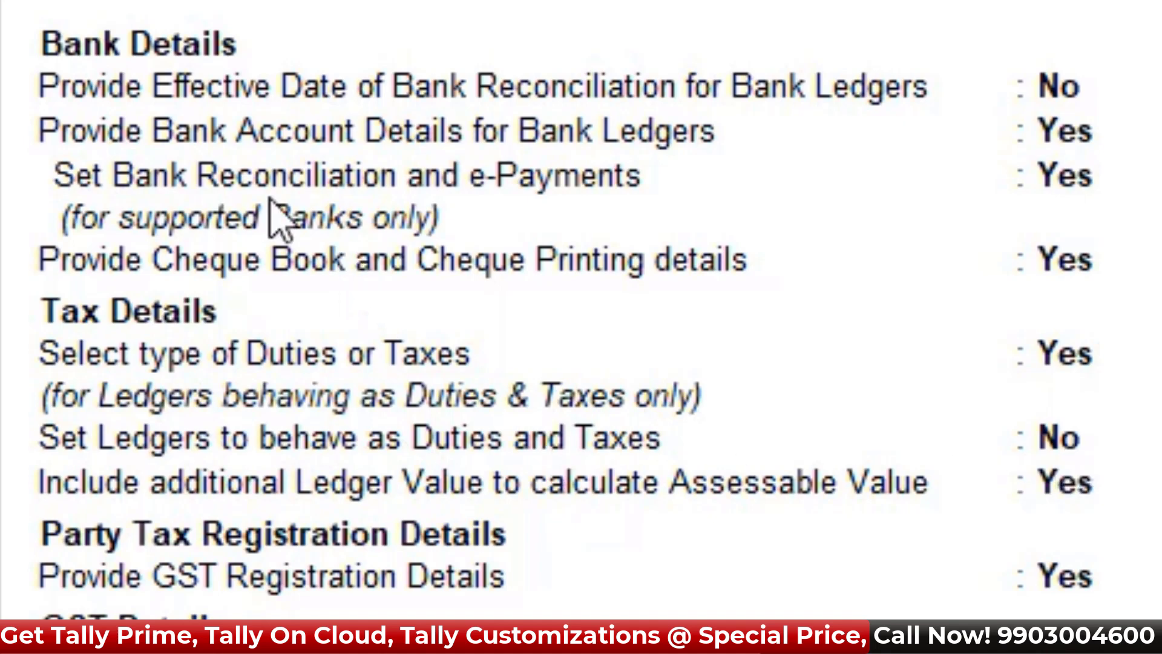
pyautogui.press('Escape')
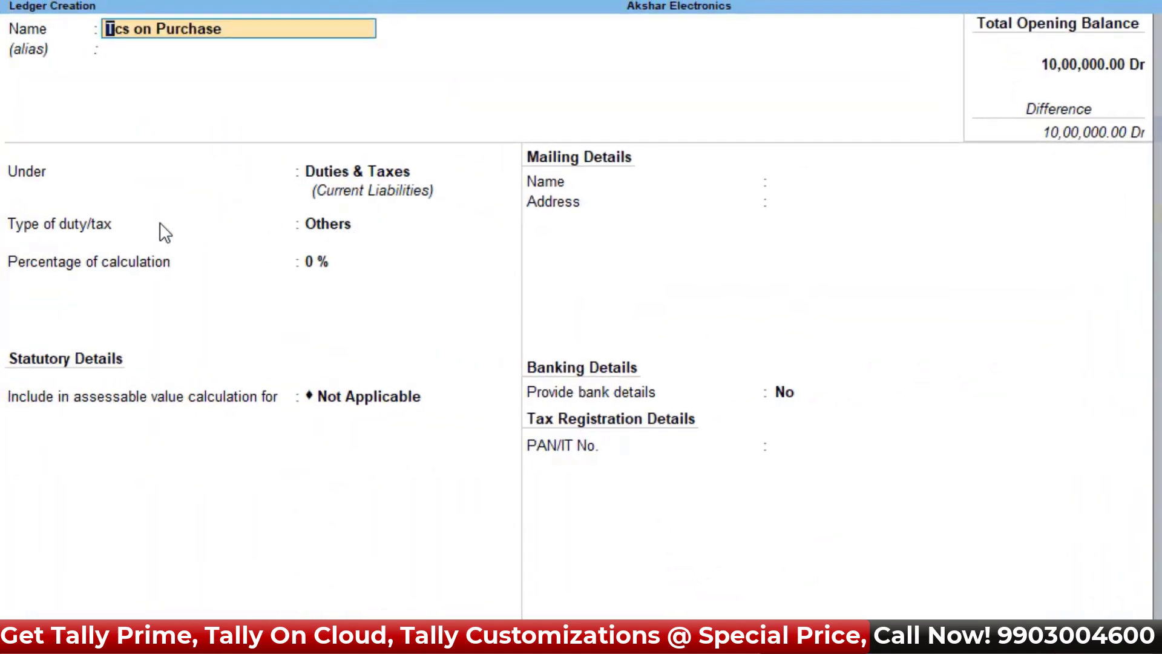
# Set the duty type to Others at 1%, calculated On Total Sales with rounding and assessable value Not Applicable, and save the ledger
pyautogui.click(336, 228)
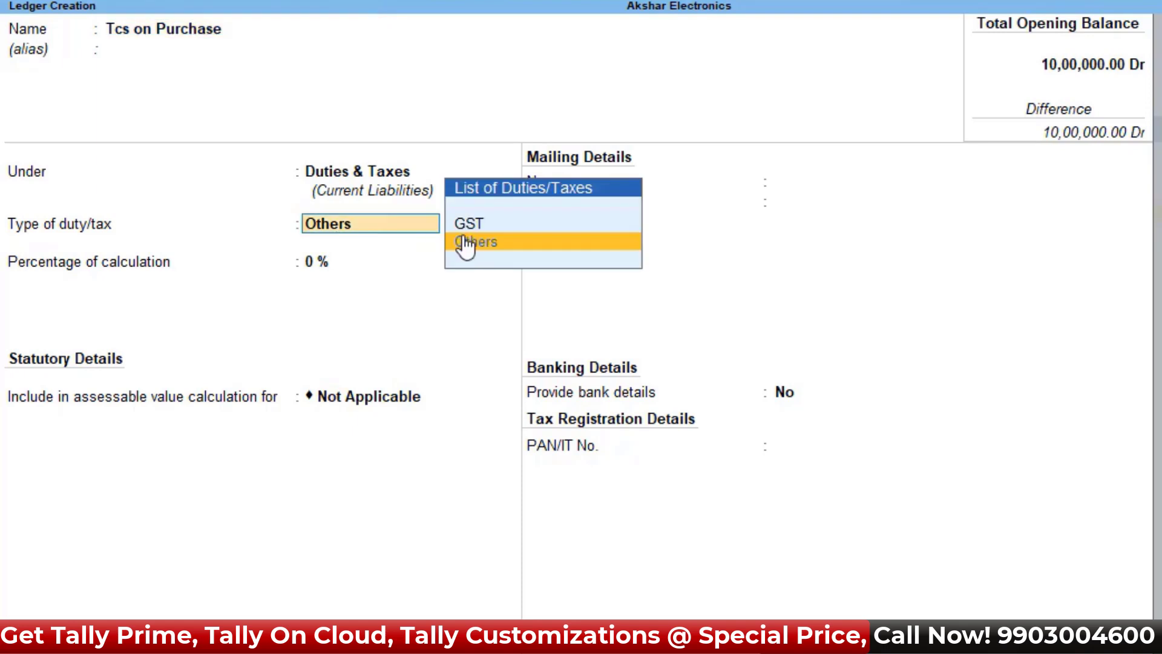
pyautogui.click(464, 241)
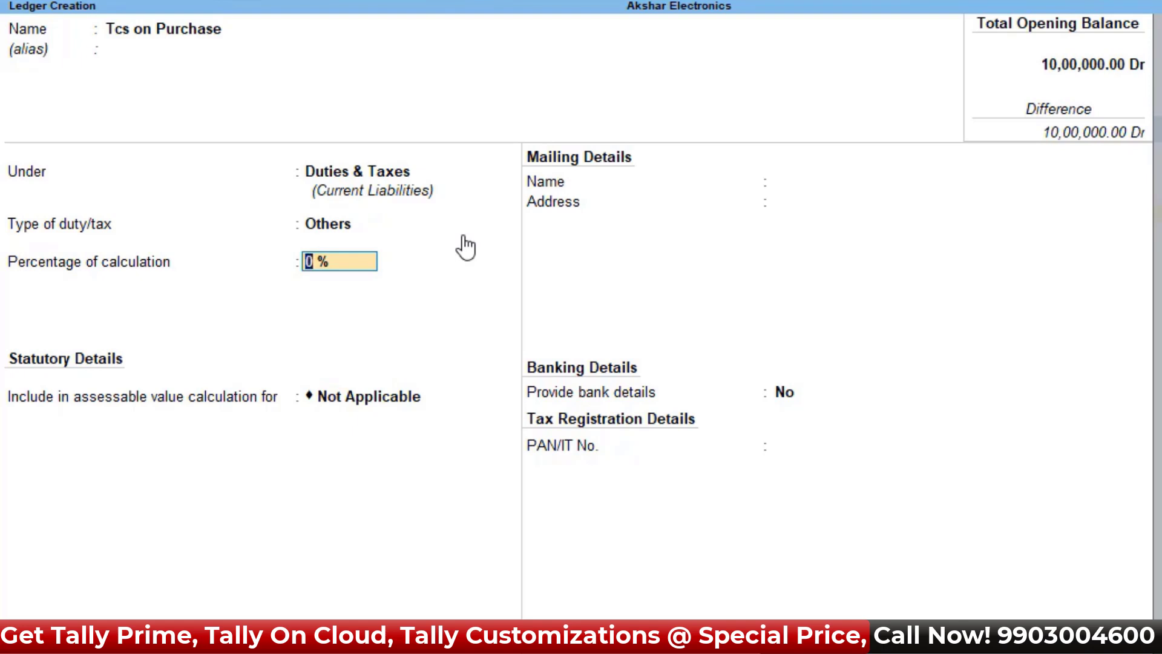
pyautogui.write('1')
pyautogui.press('Return')
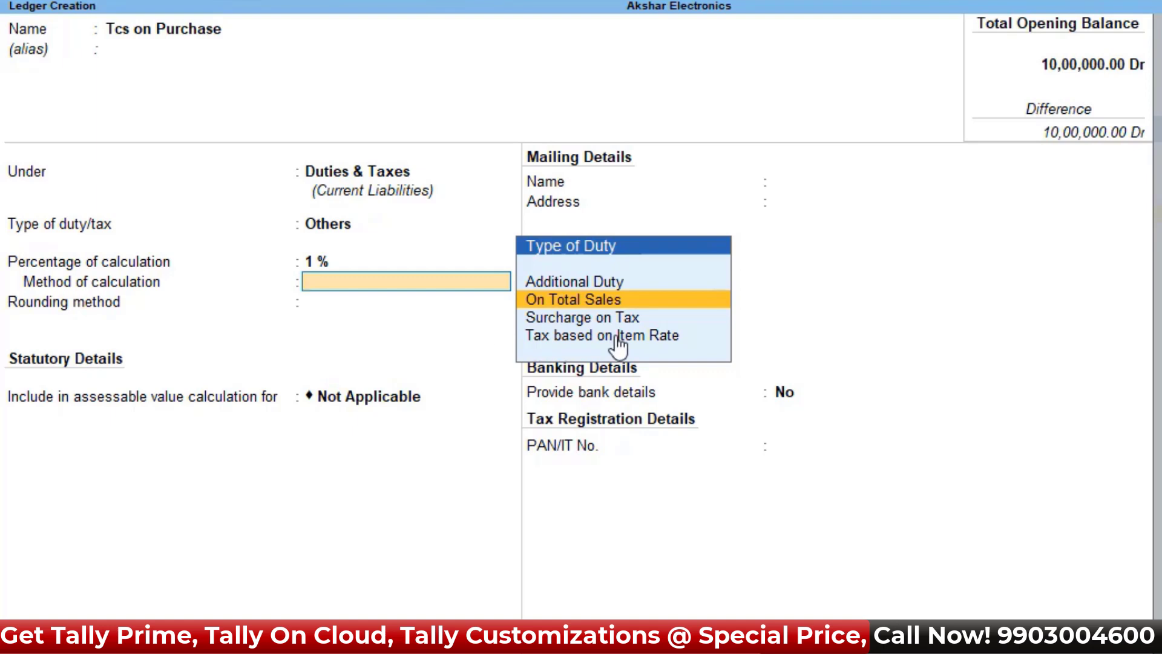
pyautogui.press('Return')
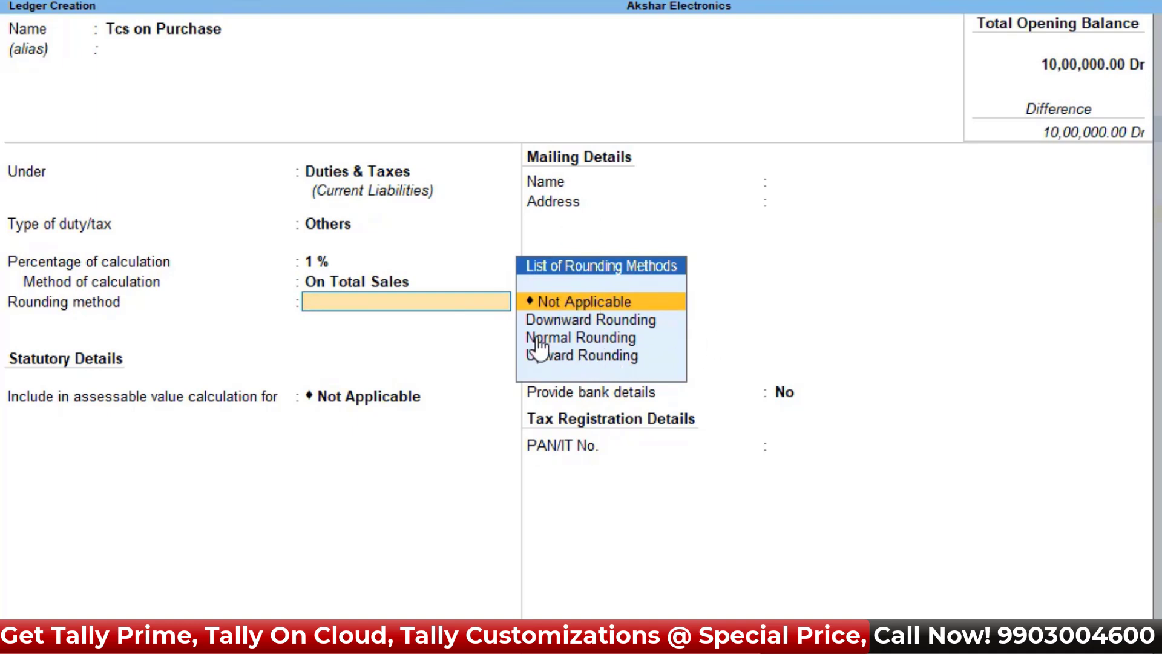
pyautogui.press('Return')
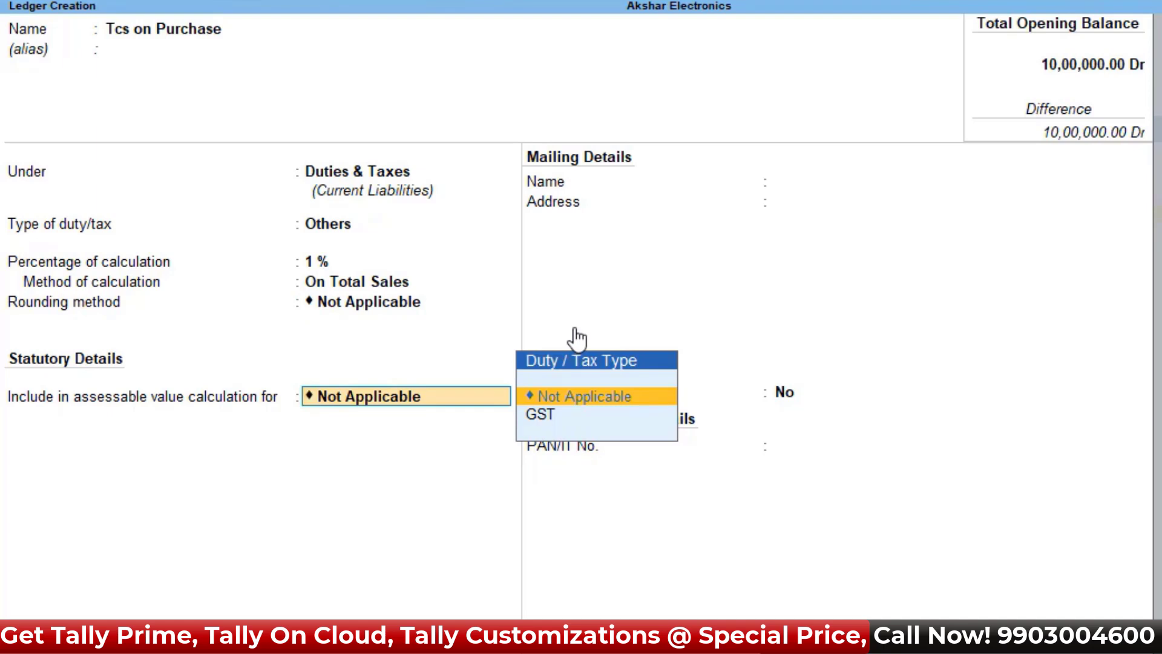
pyautogui.press('Return')
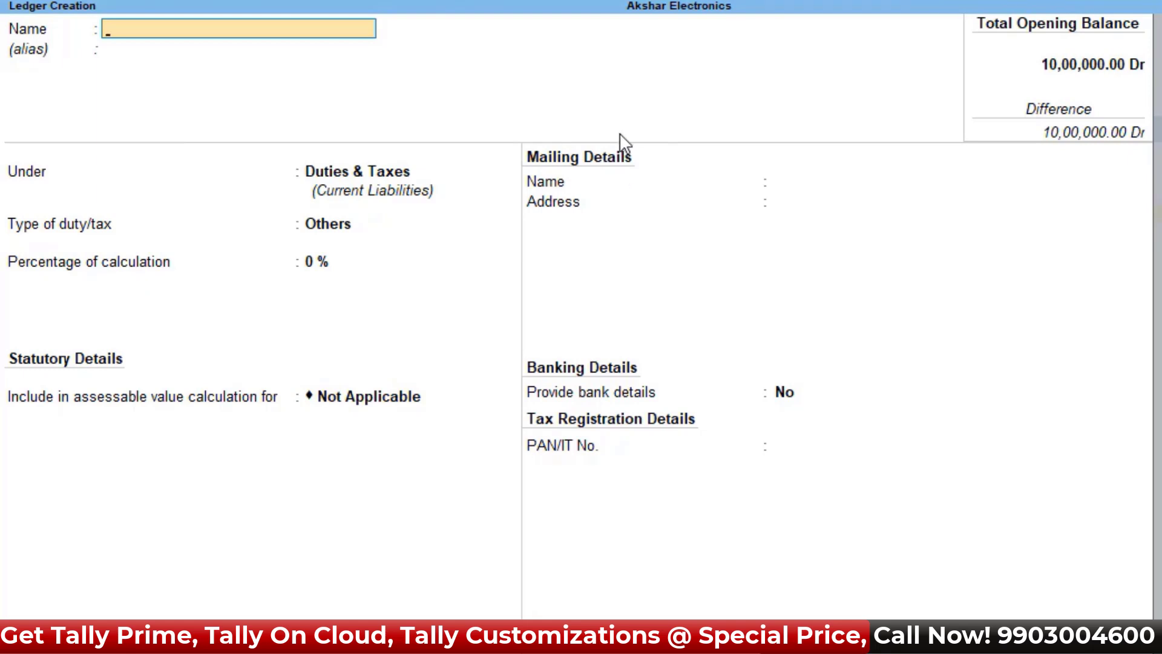
# Create a ledger named "Purchase" under Purchase Accounts and save it with the remaining defaults
pyautogui.write('Purchase')
pyautogui.press('Return')
pyautogui.press('Return')
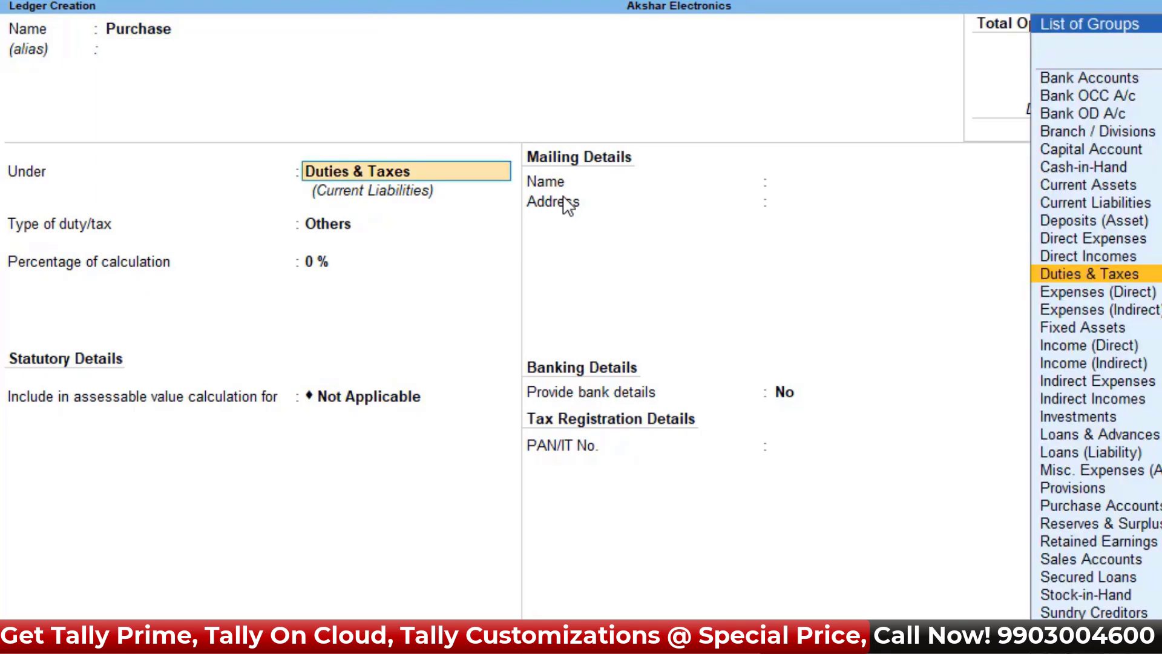
pyautogui.write('Pur')
pyautogui.press('Return')
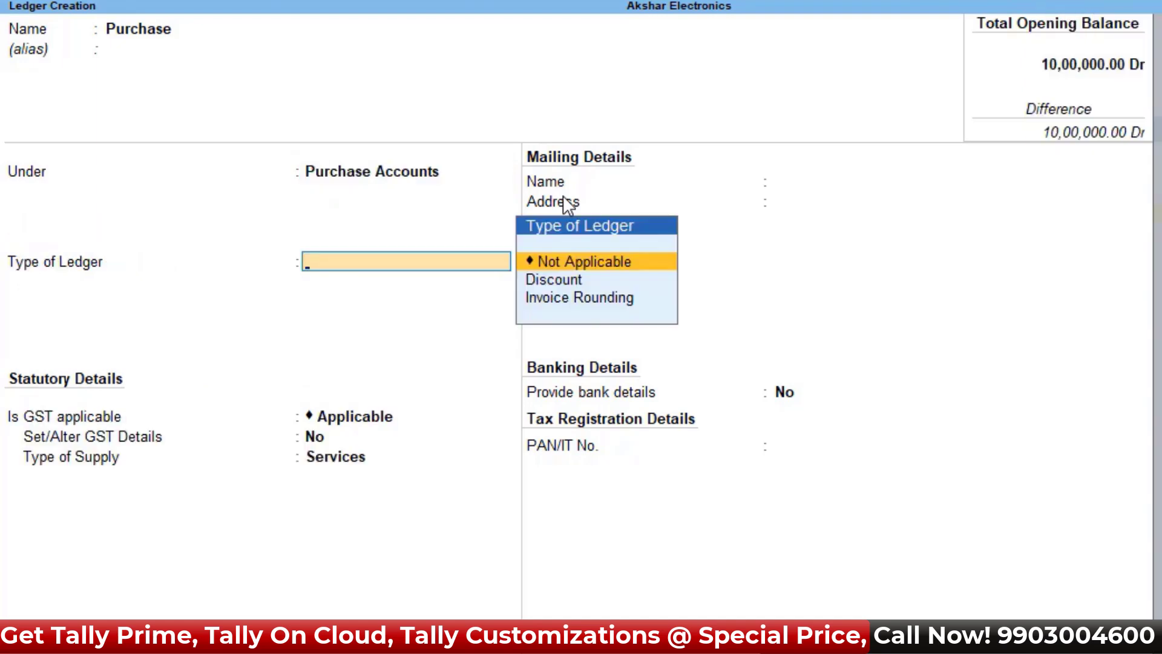
pyautogui.hotkey('ctrl', 'a')
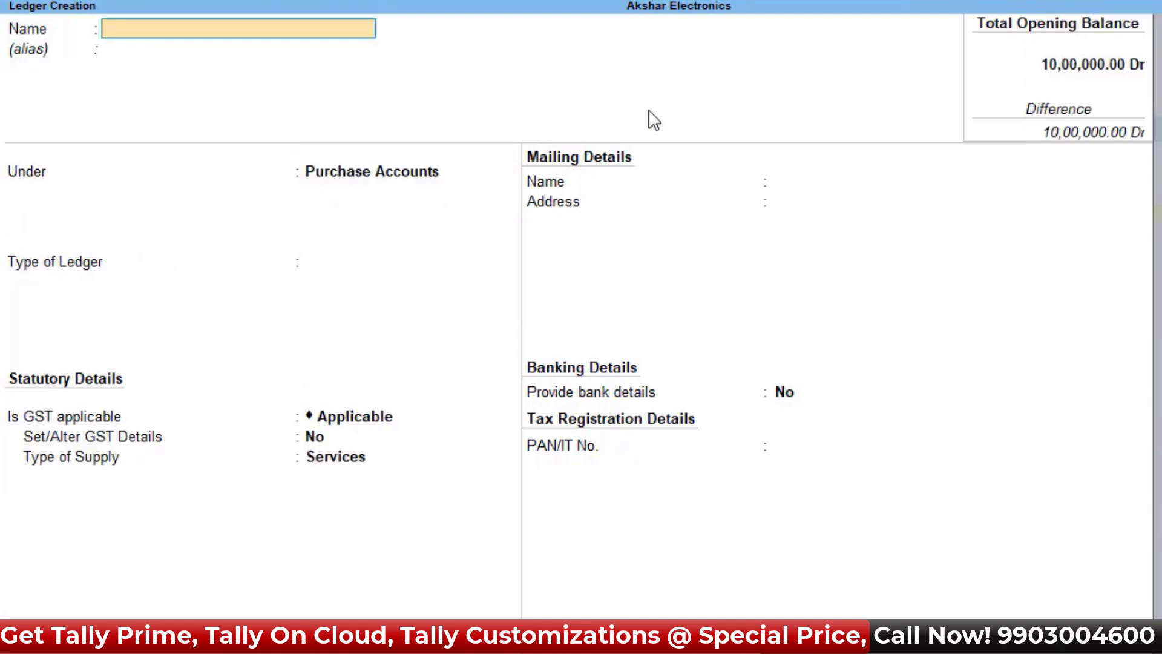
# Leave ledger creation and start a purchase voucher with supplier invoice number 189/23-24 dated 1-Apr-23
pyautogui.click(664, 224)
pyautogui.press('Escape')
pyautogui.press('Escape')
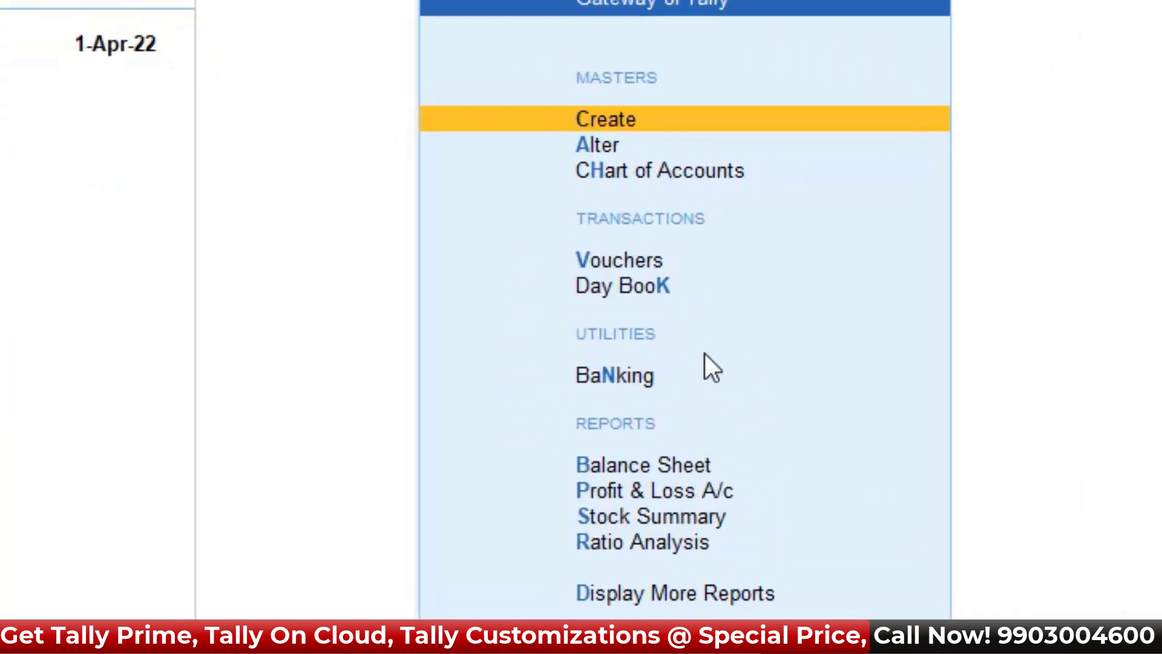
pyautogui.click(524, 235)
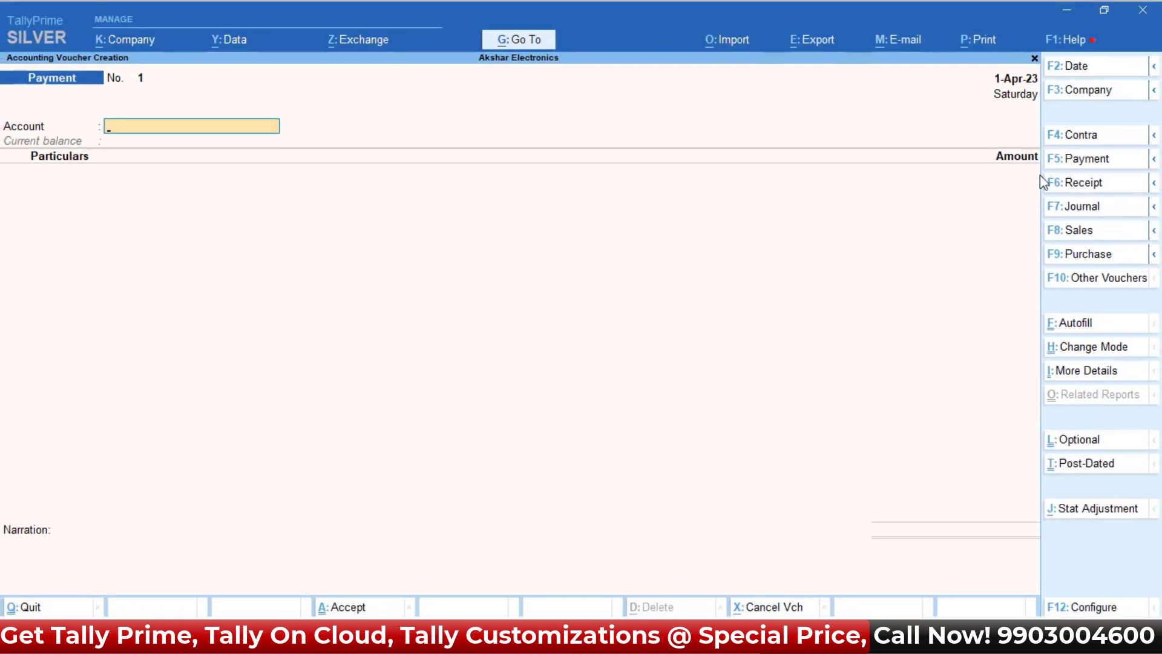
pyautogui.press('F9')
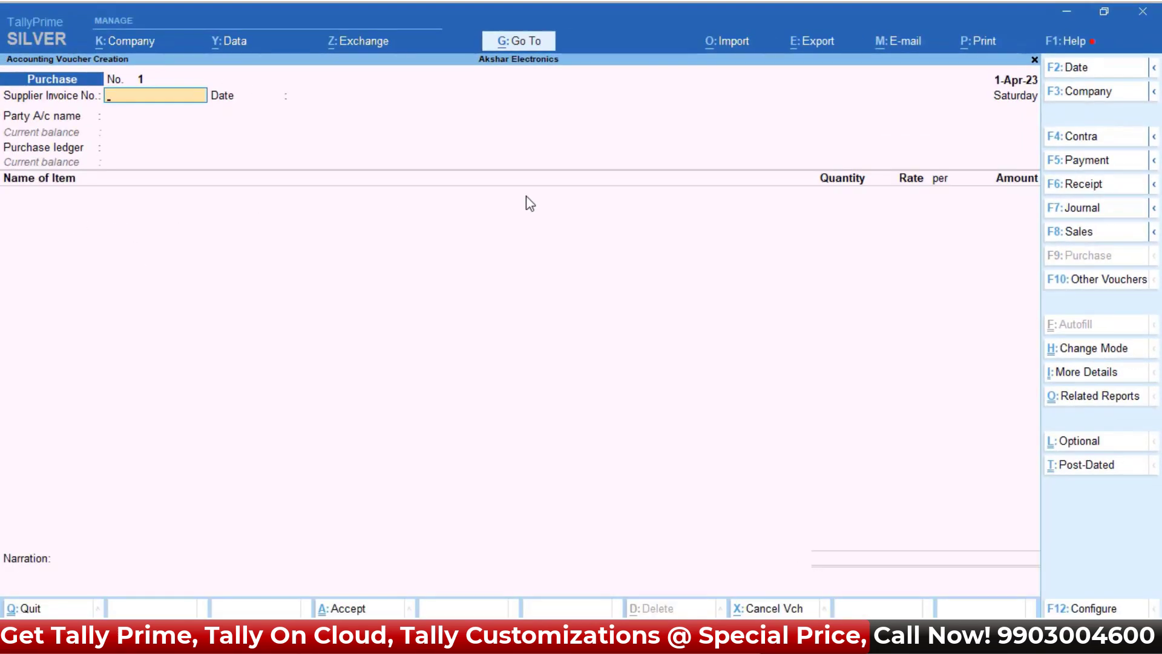
pyautogui.write('189/23-24')
pyautogui.press('Return')
pyautogui.press('Return')
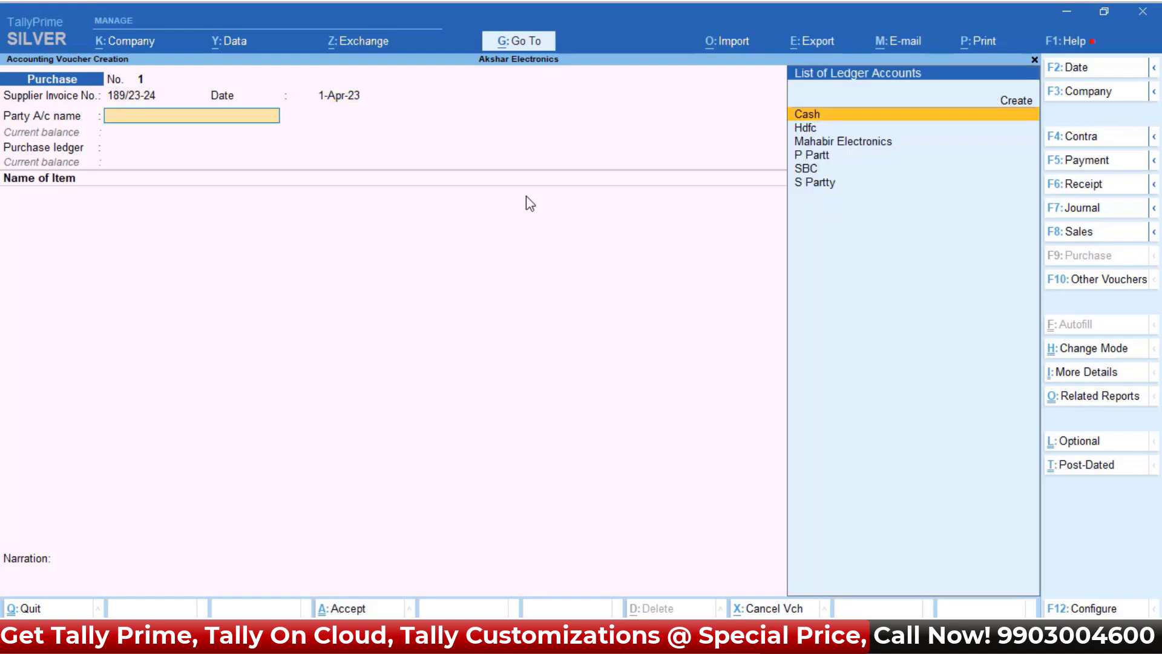
# Select Mahabir Electronics as the voucher's party account and leave all receipt details blank
pyautogui.press('Down')
pyautogui.press('Down')
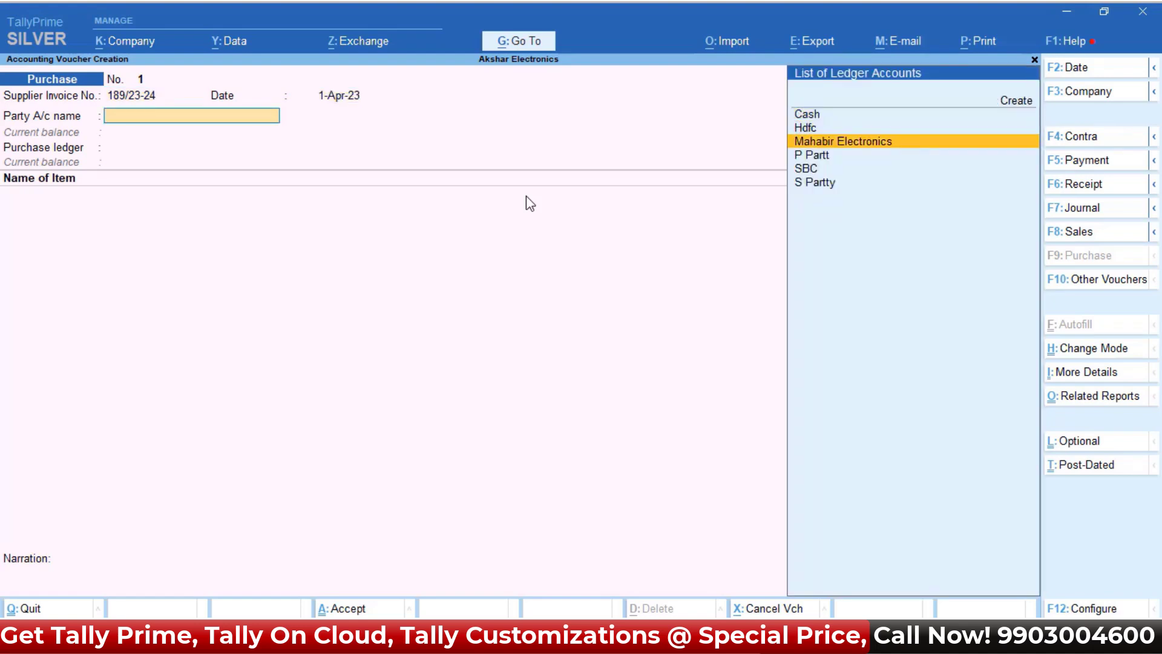
pyautogui.press('Return')
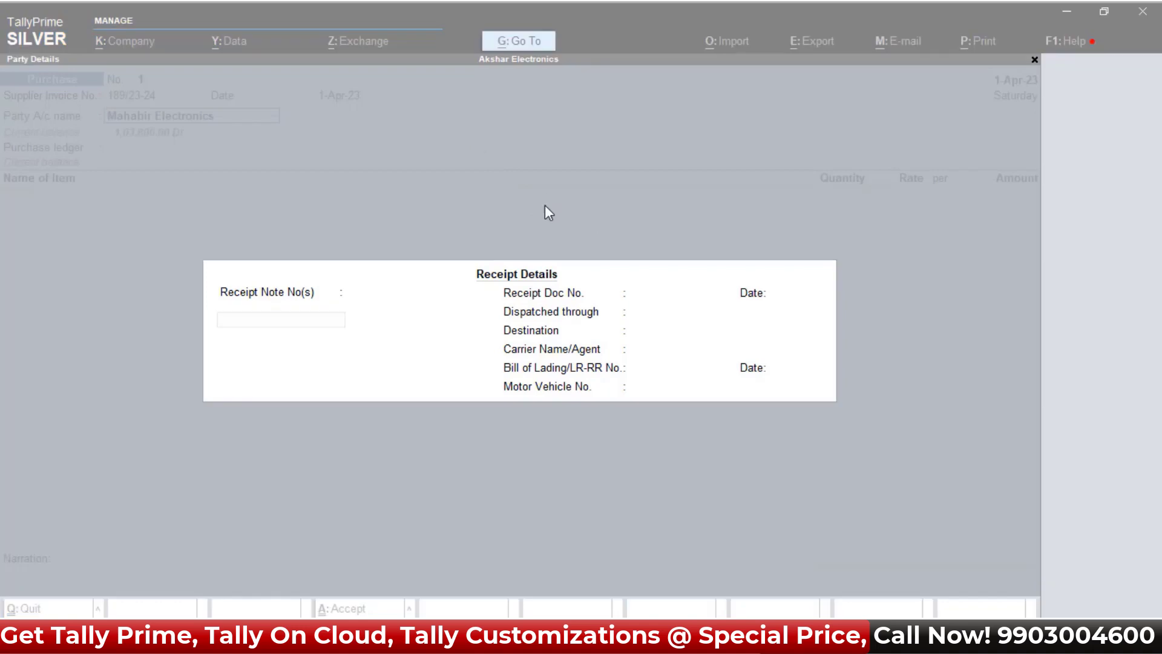
pyautogui.press('Return')
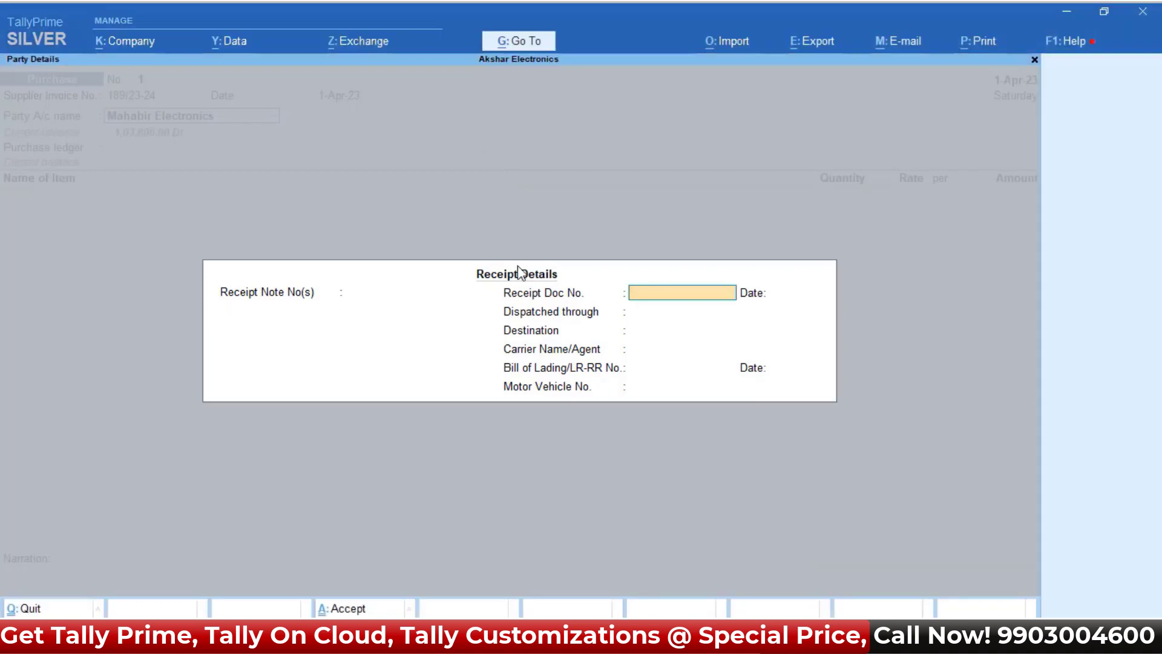
pyautogui.press('Return')
pyautogui.press('Return')
pyautogui.press('Return')
pyautogui.press('Return')
pyautogui.press('Return')
pyautogui.press('Return')
pyautogui.press('Return')
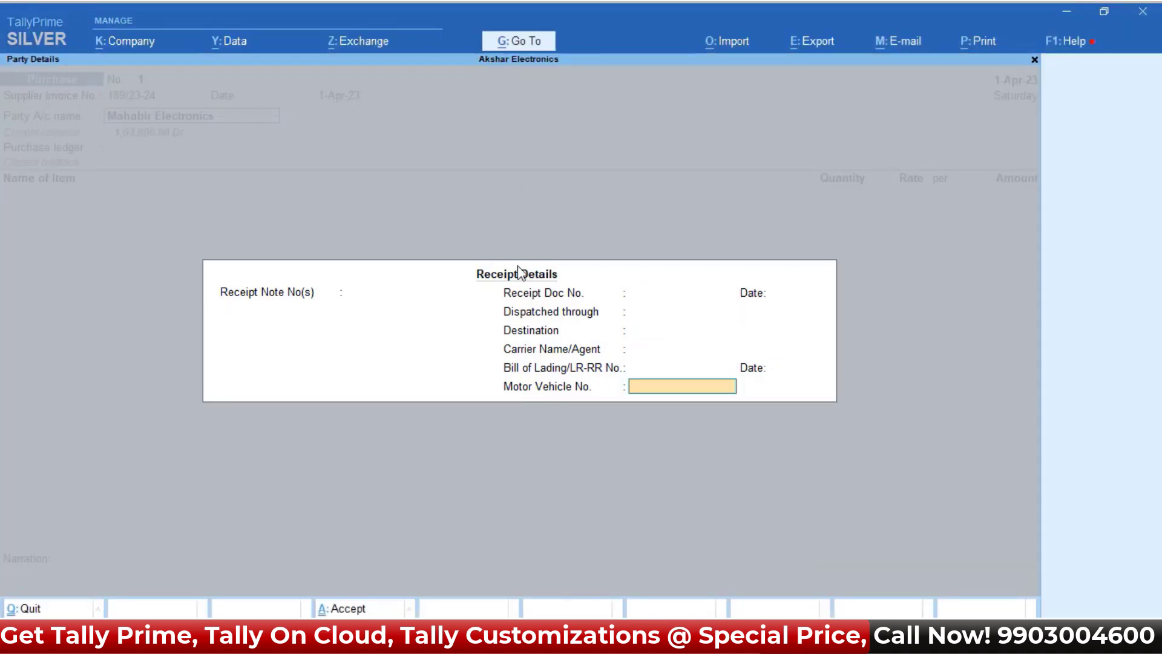
pyautogui.press('Return')
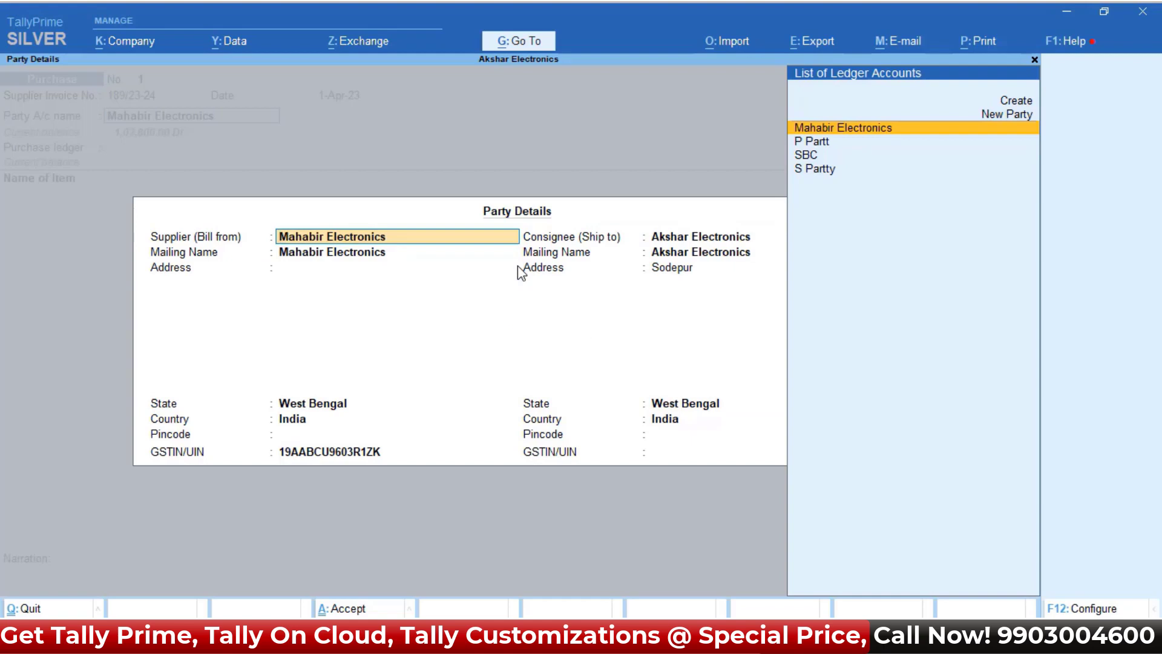
# Accept the supplier's party details as filled in and choose Purchase as the purchase ledger
pyautogui.press('ctrl')
pyautogui.hotkey('ctrl', 'a')
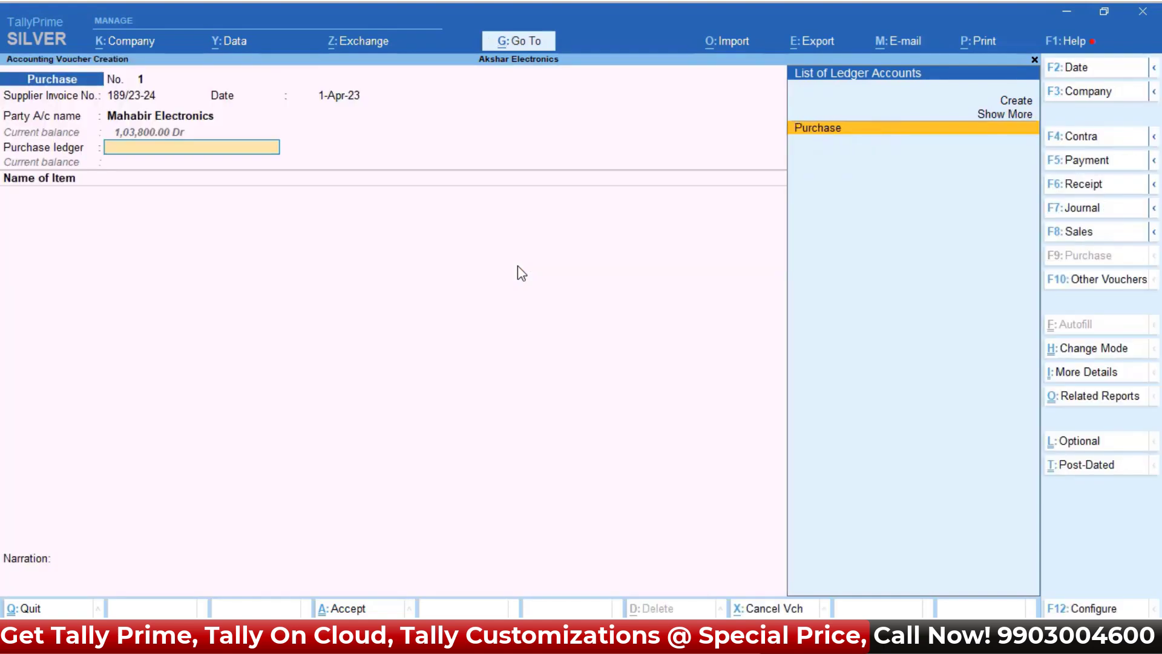
pyautogui.press('Return')
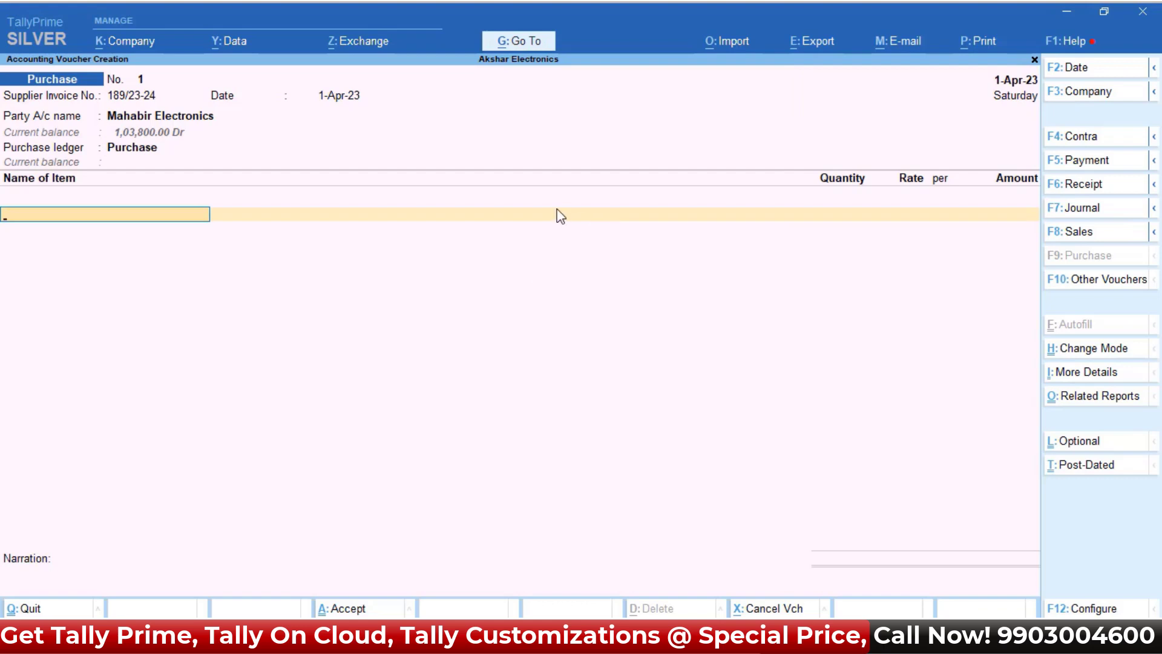
# Add the Laptop stock item to the purchase voucher with a quantity of 2 pcs at a rate of 25,000 per pcs
pyautogui.press('space')
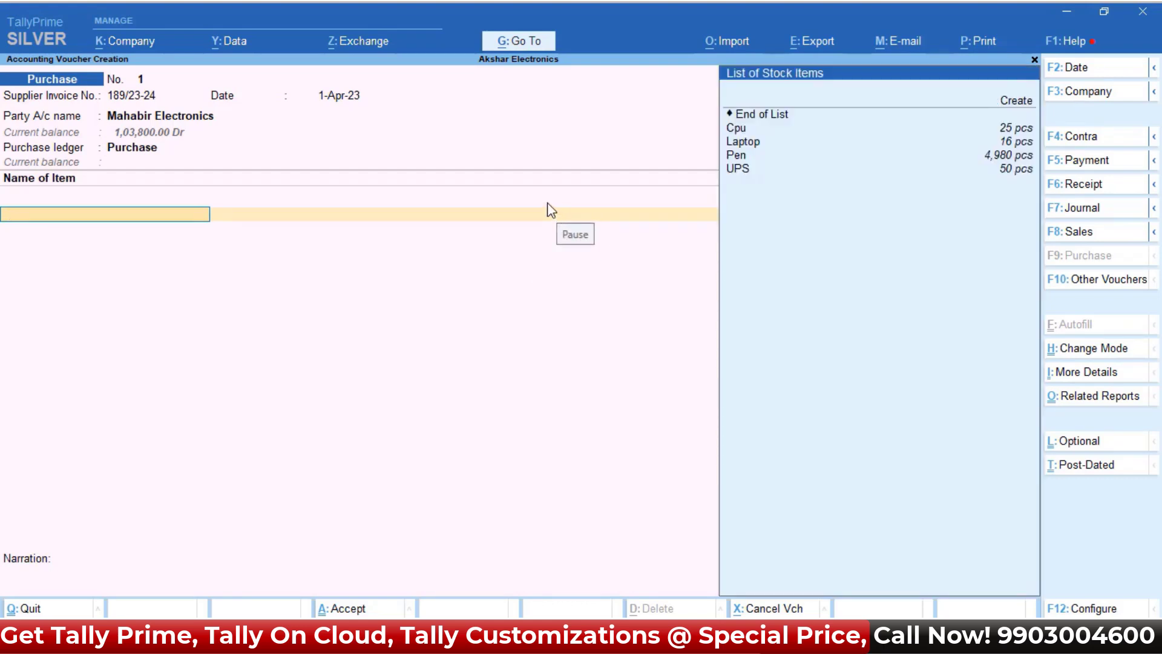
pyautogui.press('Down')
pyautogui.press('Down')
pyautogui.press('Down')
pyautogui.press('Down')
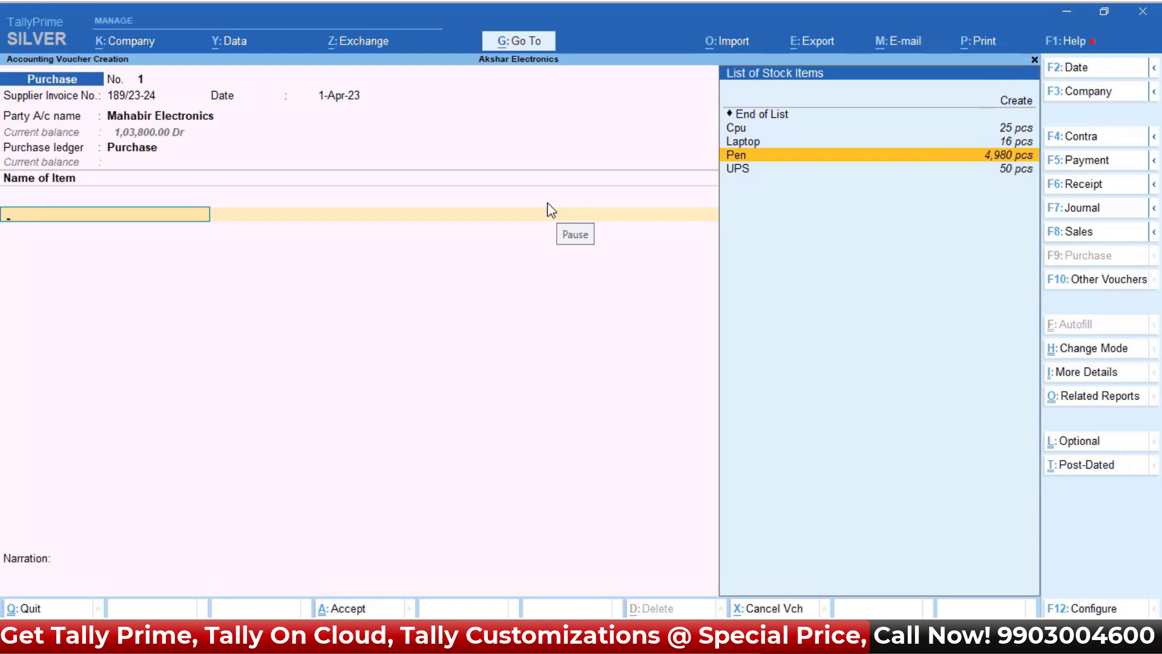
pyautogui.press('Up')
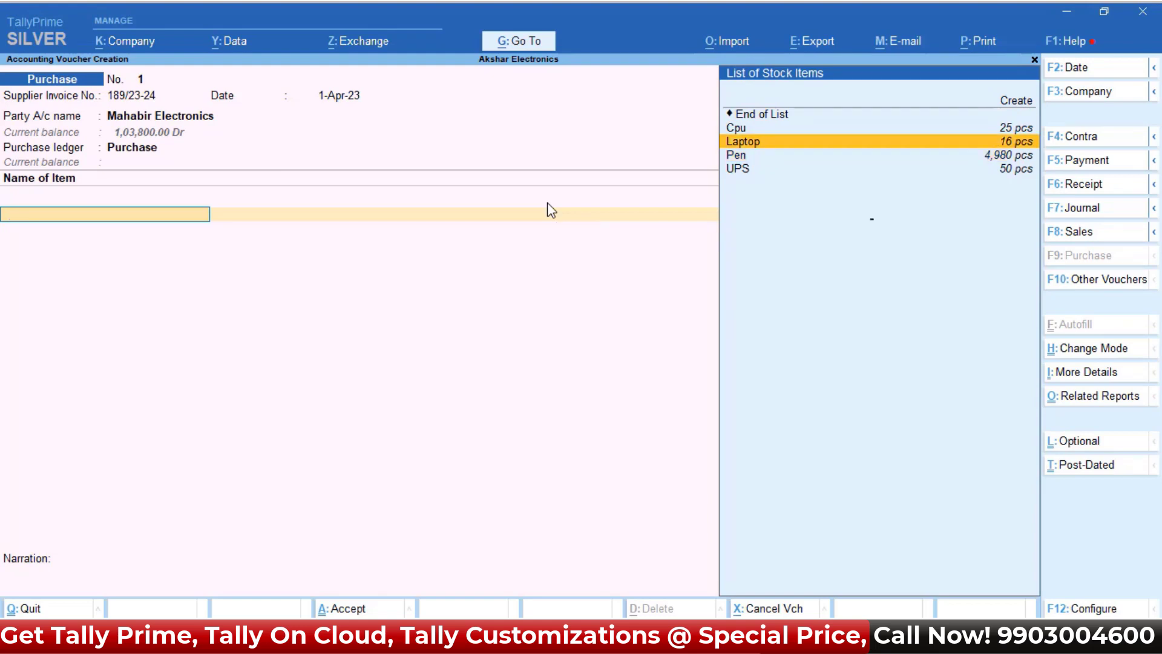
pyautogui.press('Return')
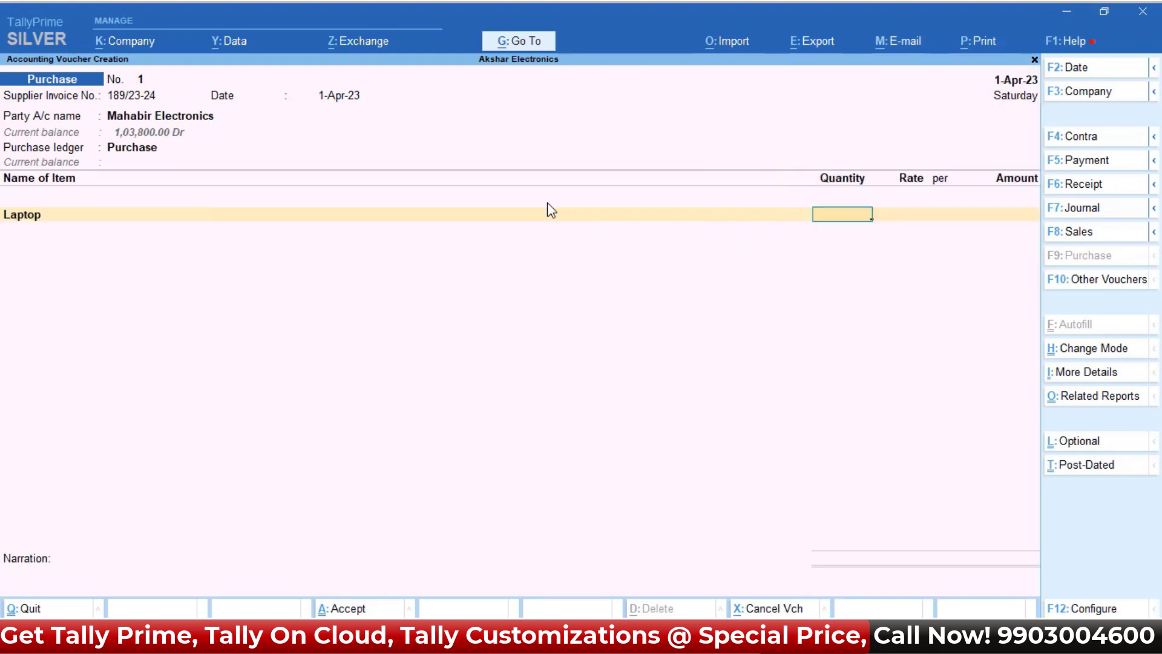
pyautogui.write('2')
pyautogui.press('Return')
pyautogui.press('Return')
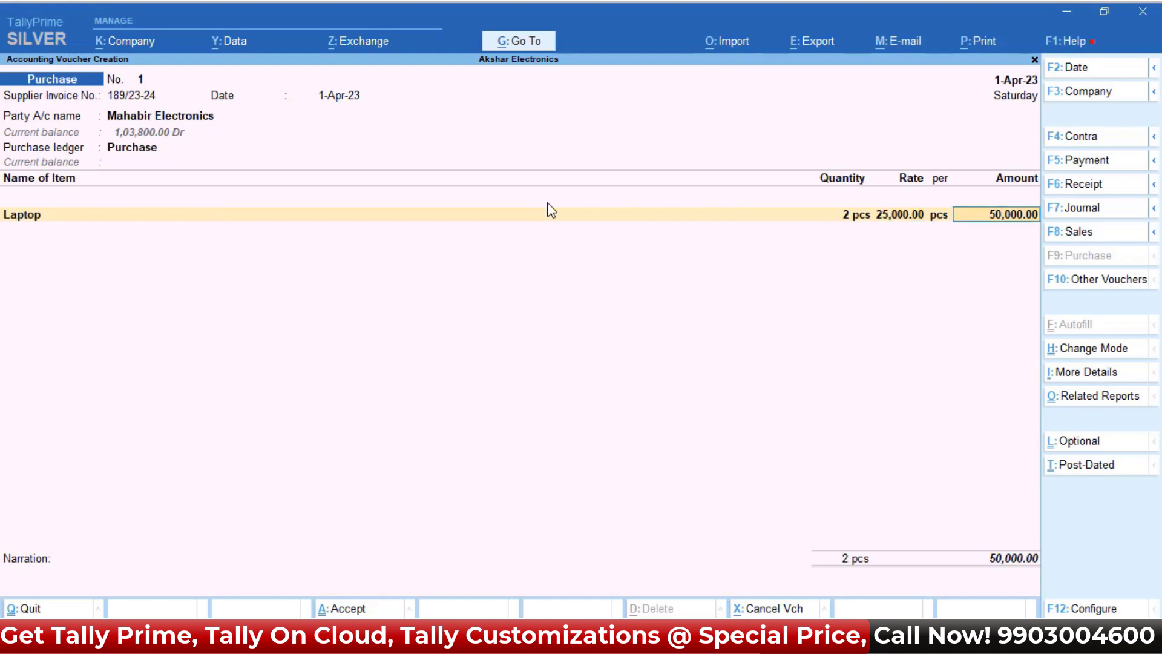
# Add the Cgst and Sgst tax ledgers to the purchase voucher below the Laptop item
pyautogui.press('Return')
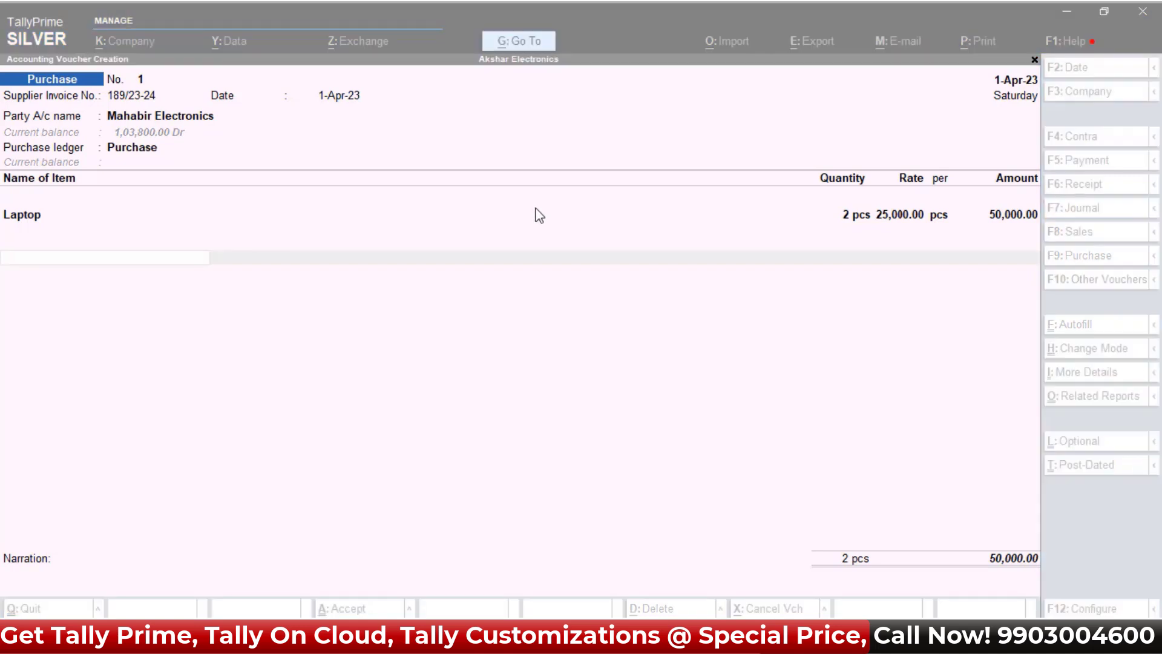
pyautogui.click(538, 266)
pyautogui.write('cg')
pyautogui.press('Return')
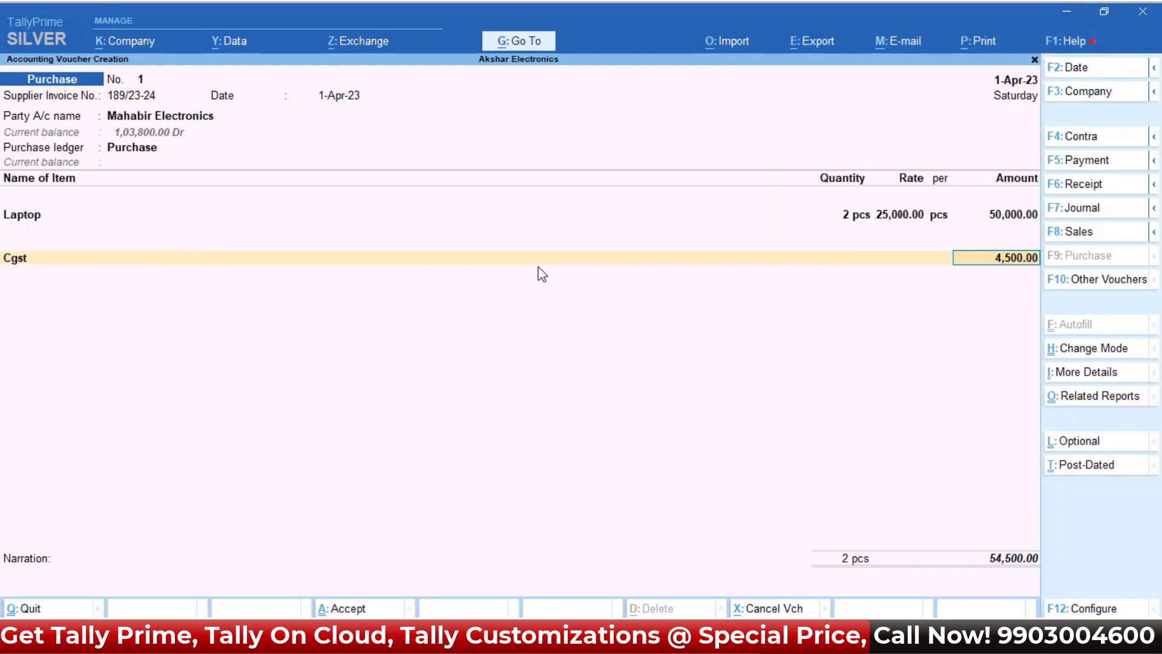
pyautogui.press('Return')
pyautogui.write('sgs')
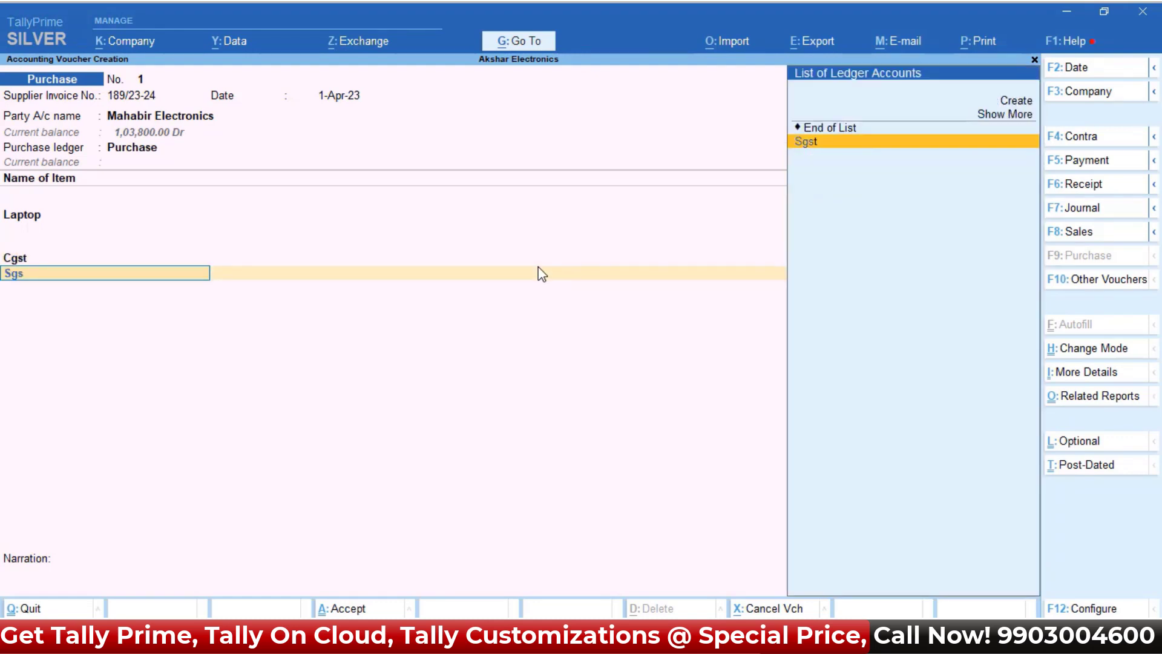
pyautogui.press('Return')
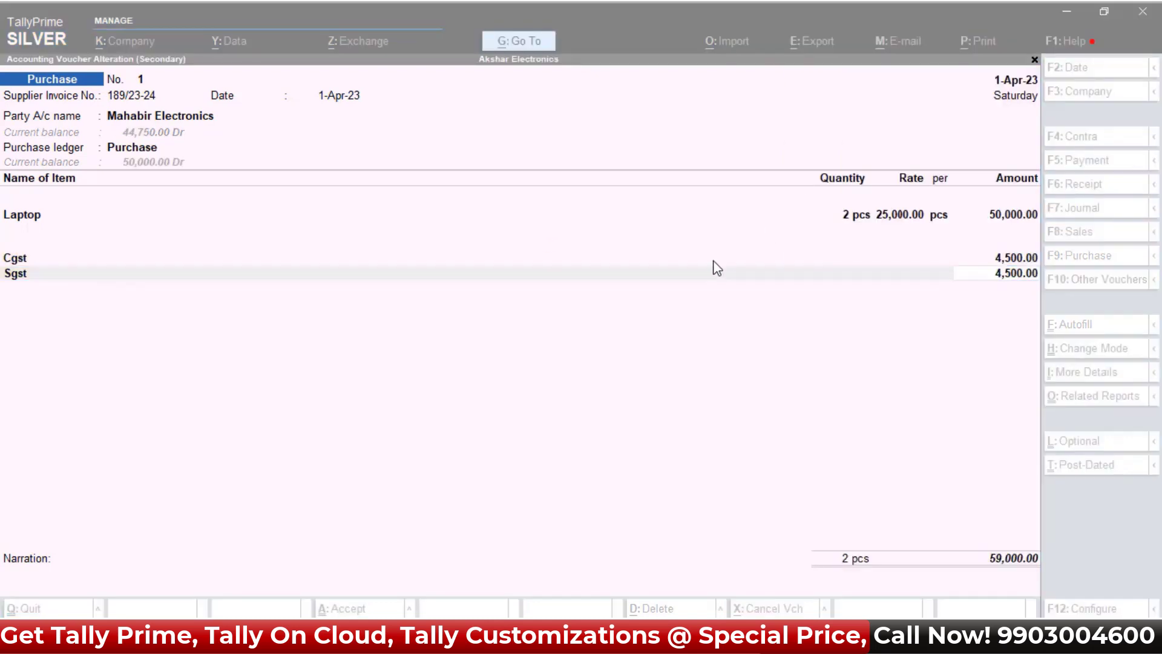
# Keep the Cgst and Sgst lines and add the Tcs on Purchase ledger beneath them at a rate of 0.10 %
pyautogui.click(713, 267)
pyautogui.press('Down')
pyautogui.press('Down')
pyautogui.press('Down')
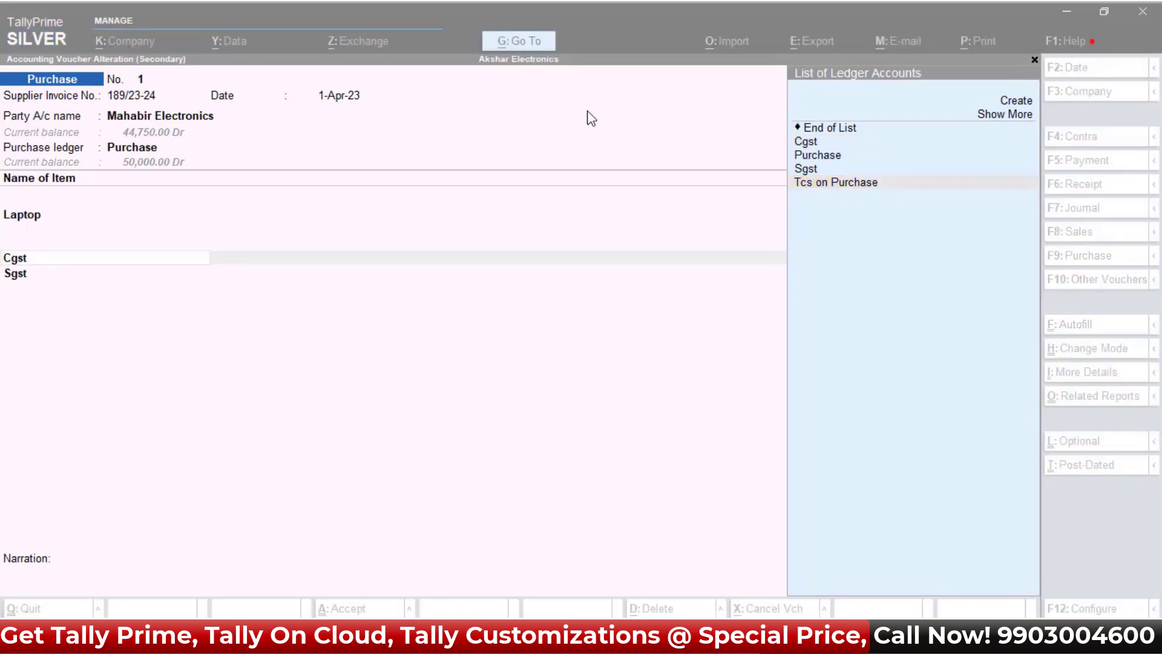
pyautogui.click(663, 306)
pyautogui.click(805, 145)
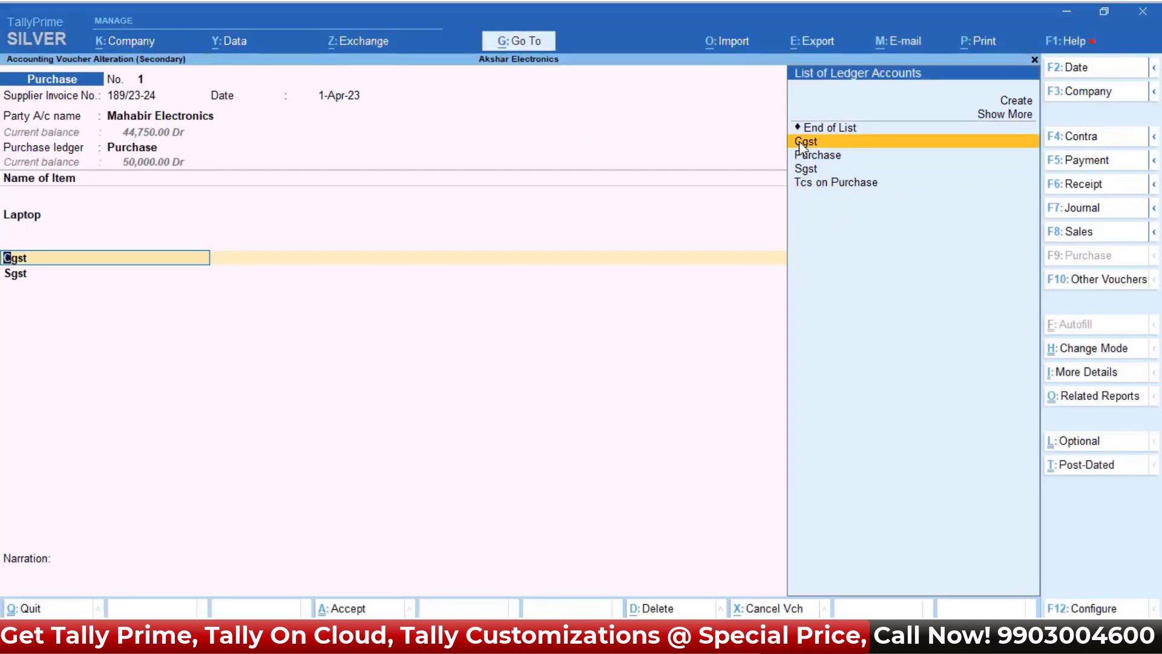
pyautogui.press('Return')
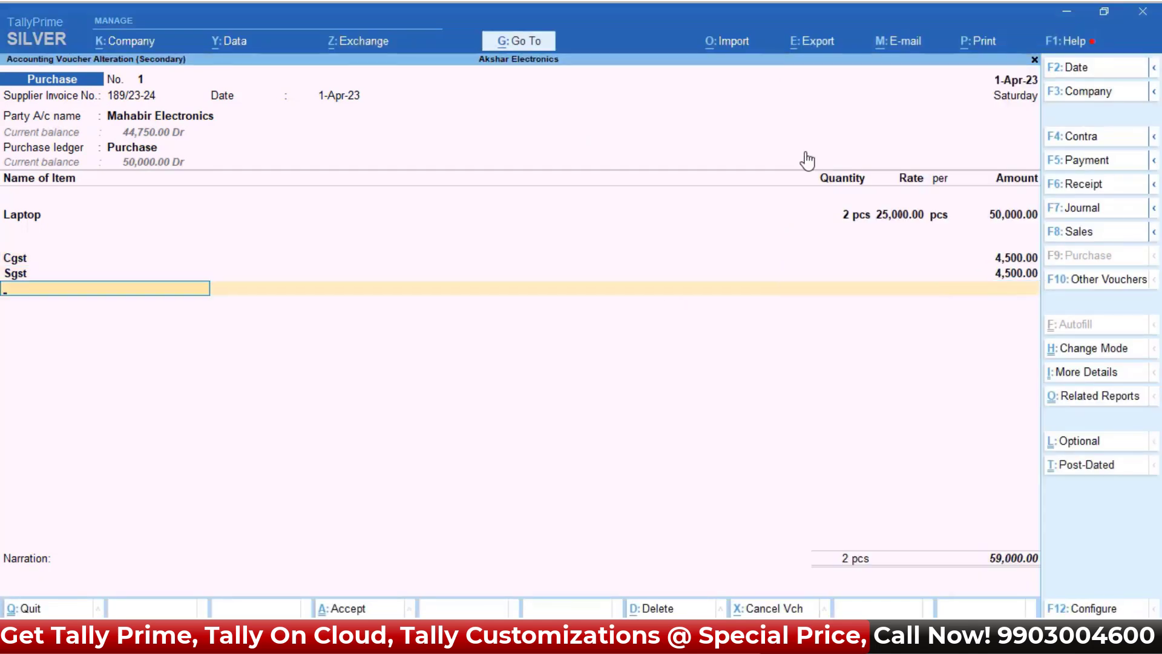
pyautogui.write('tcs')
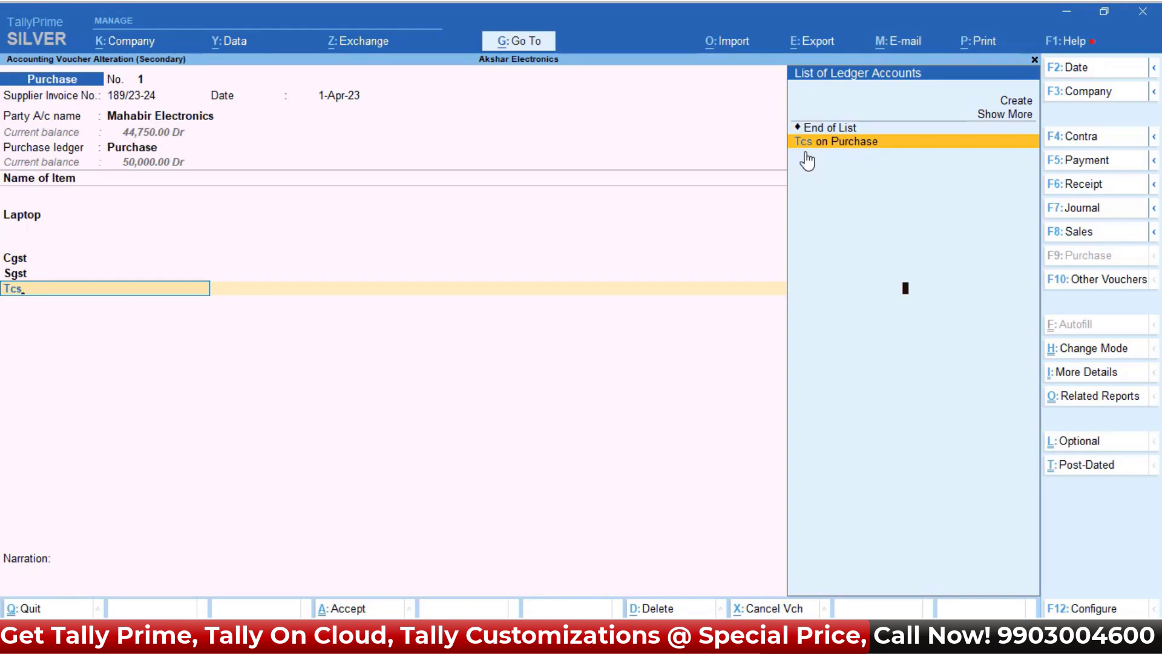
pyautogui.press('Return')
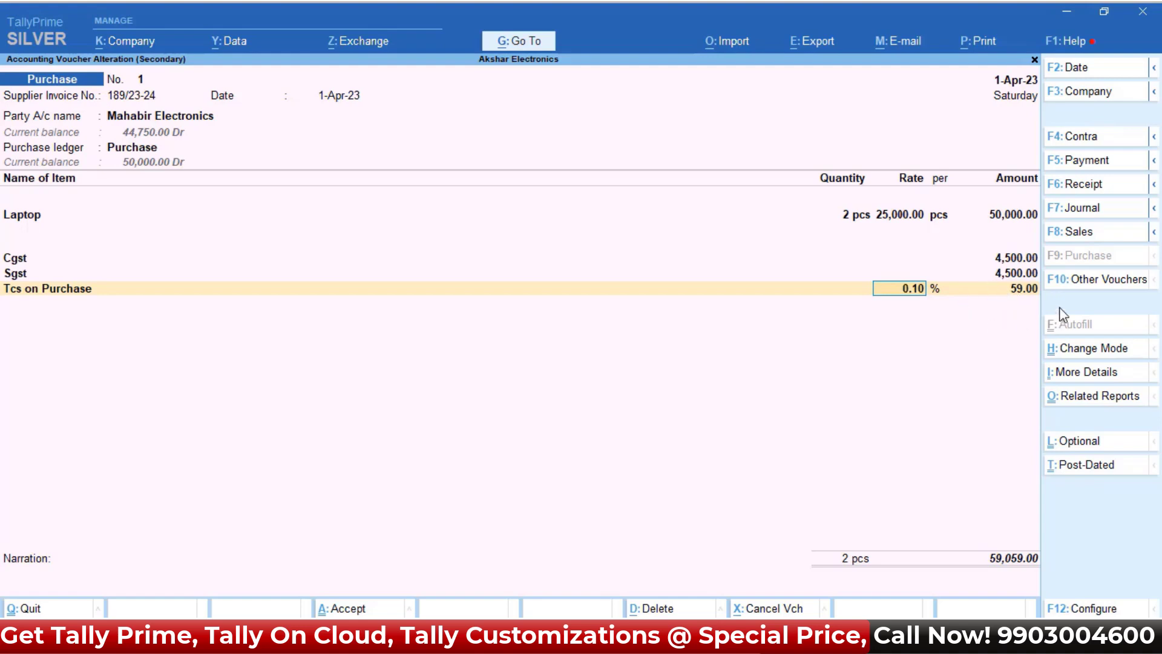
pyautogui.press('Return')
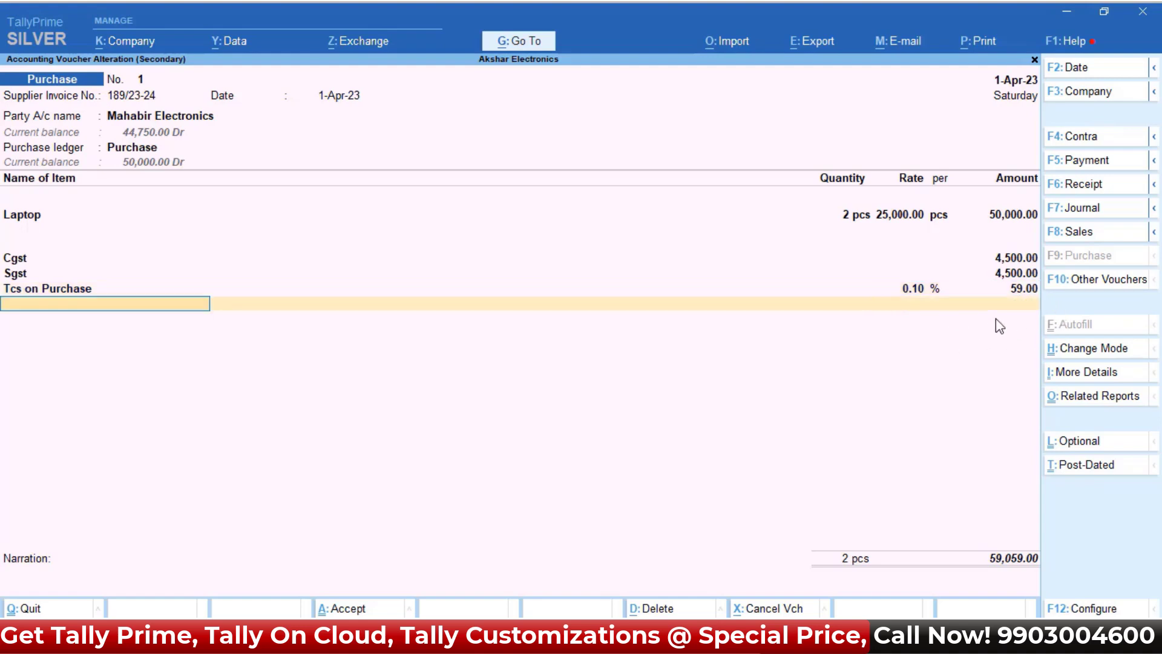
# Accept the bill-wise details as New Ref 189/23-24 without a due date and save the purchase voucher with no narration
pyautogui.press('Return')
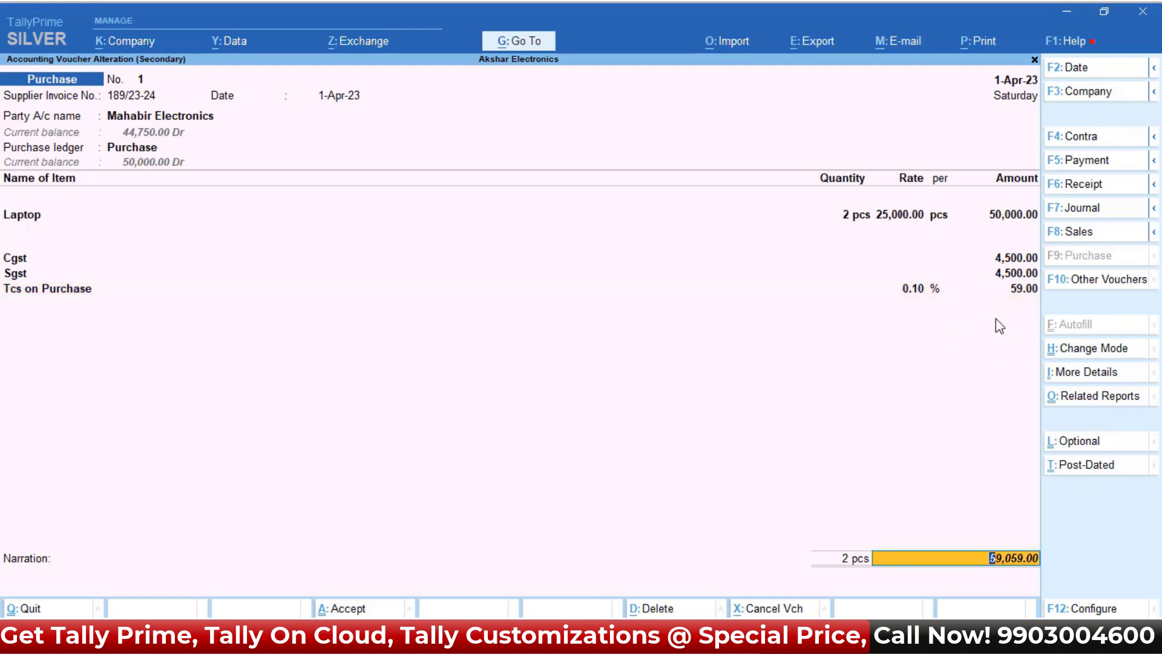
pyautogui.press('Return')
pyautogui.press('Return')
pyautogui.press('Return')
pyautogui.press('Return')
pyautogui.press('Return')
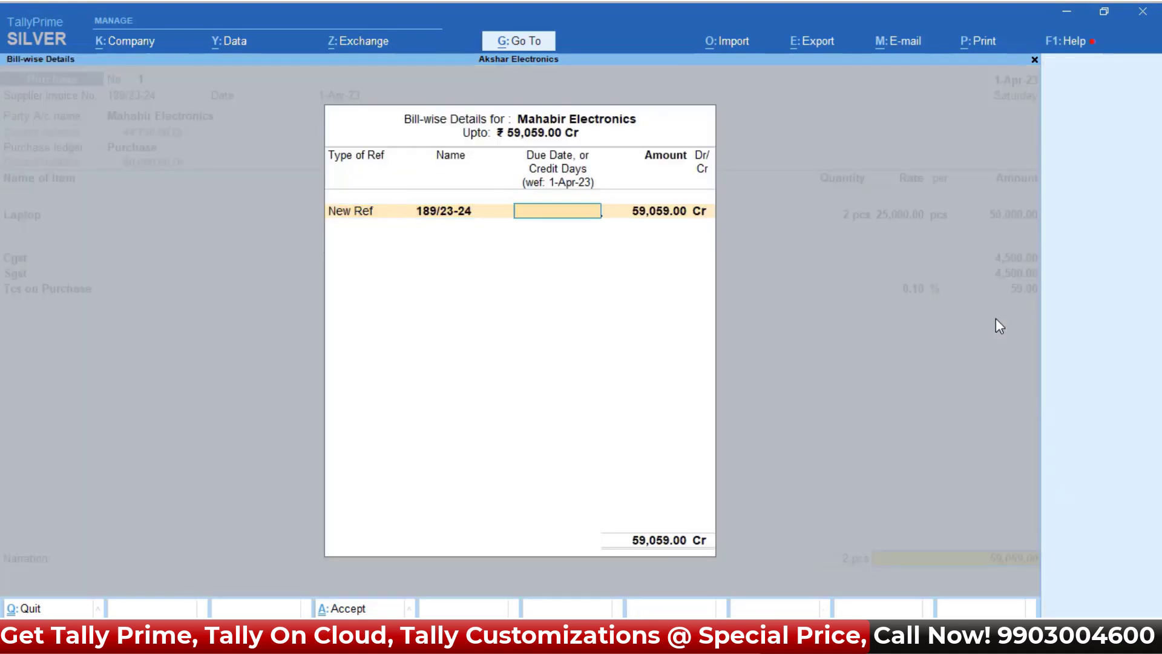
pyautogui.press('Return')
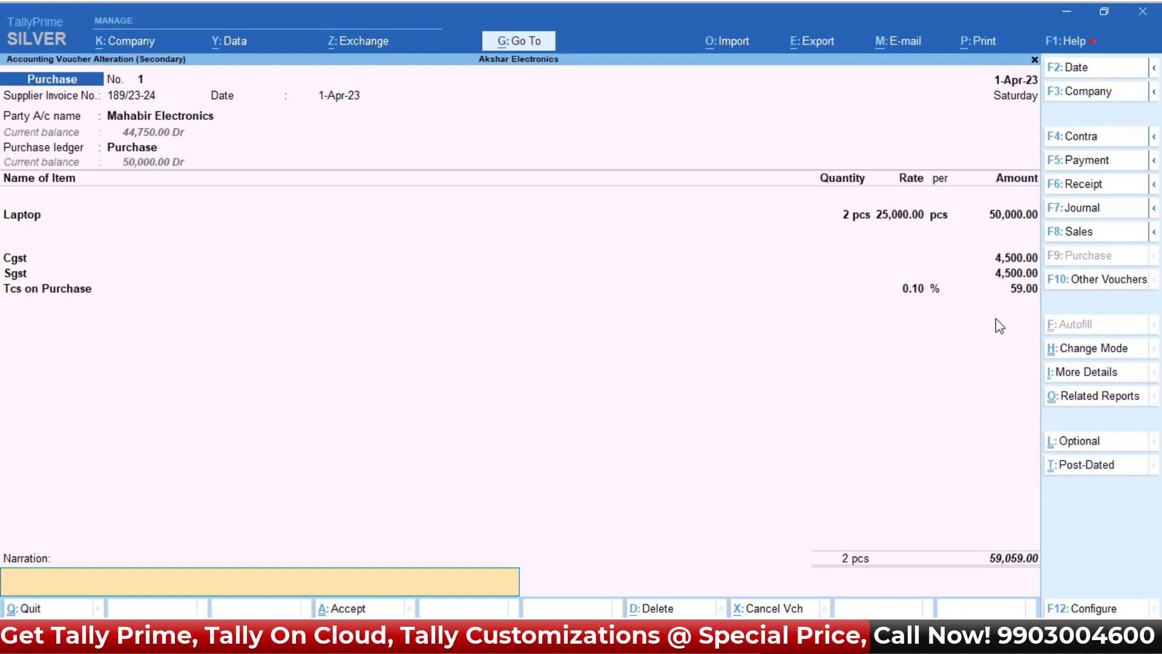
pyautogui.press('Return')
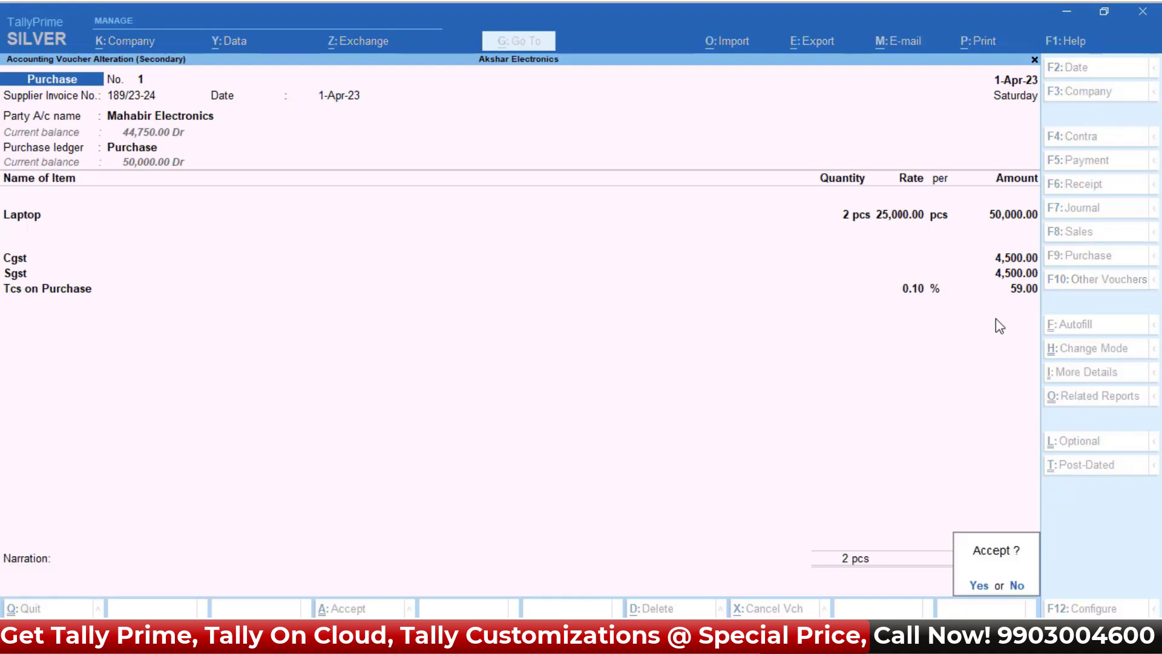
pyautogui.press('Return')
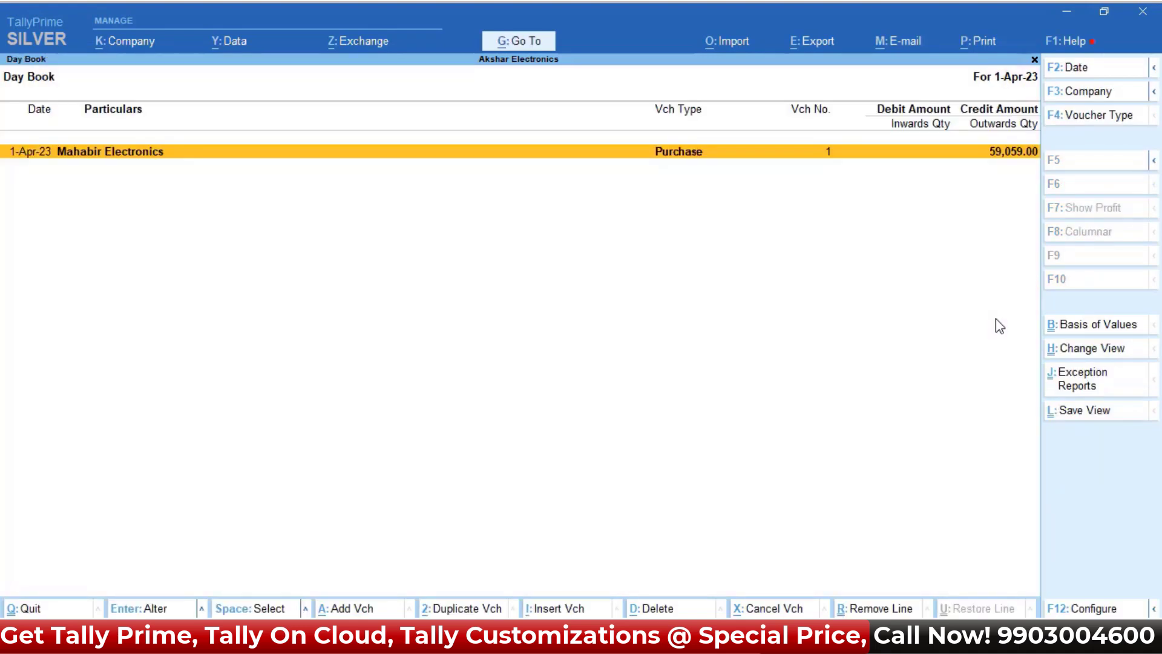